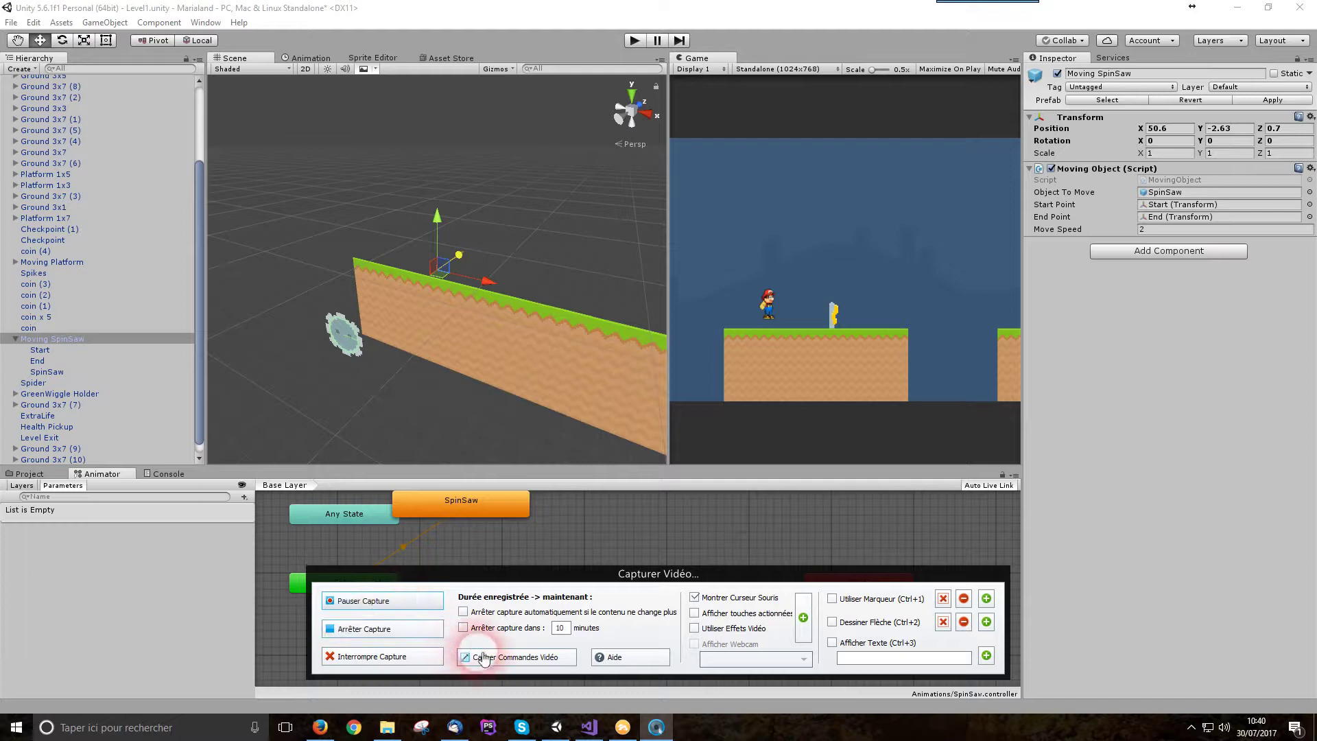
Build the Marialand project and launch the standalone player with Build & Run (Ctrl+B).
left_click(486, 660)
left_click(12, 22)
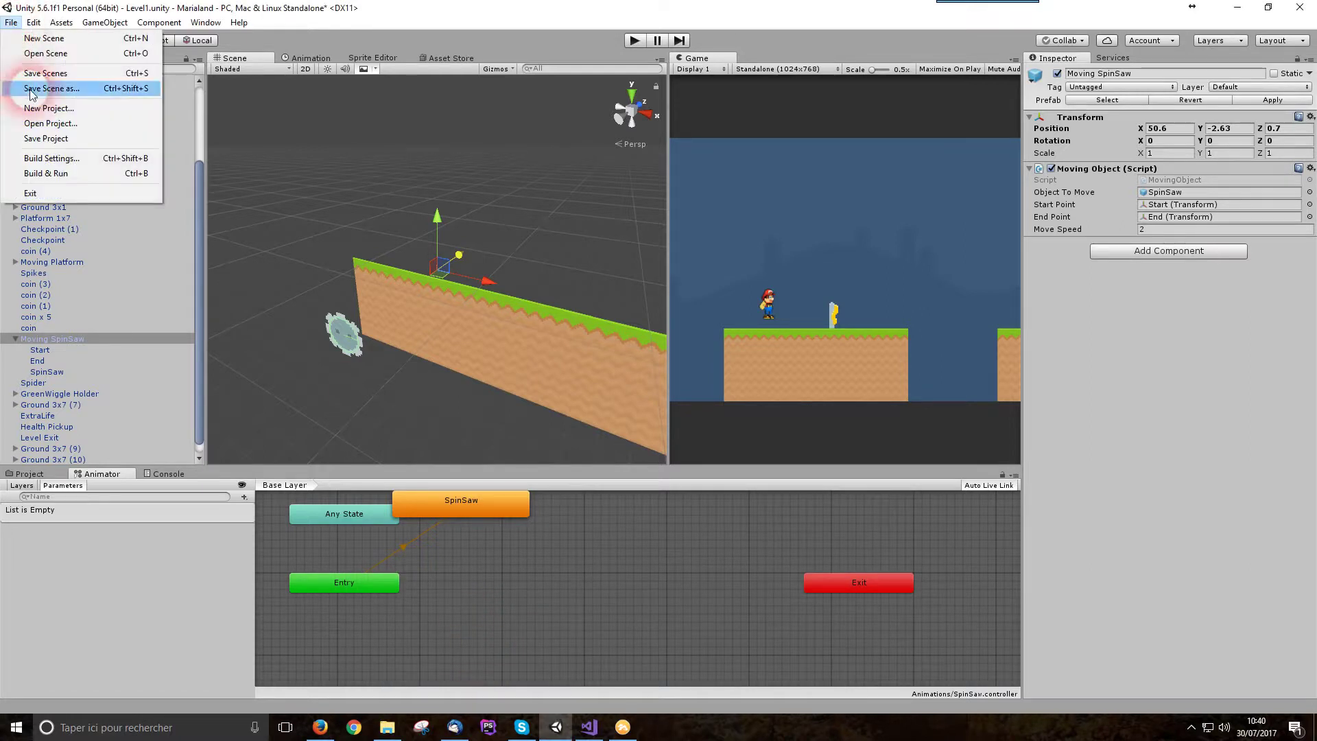
left_click(65, 180)
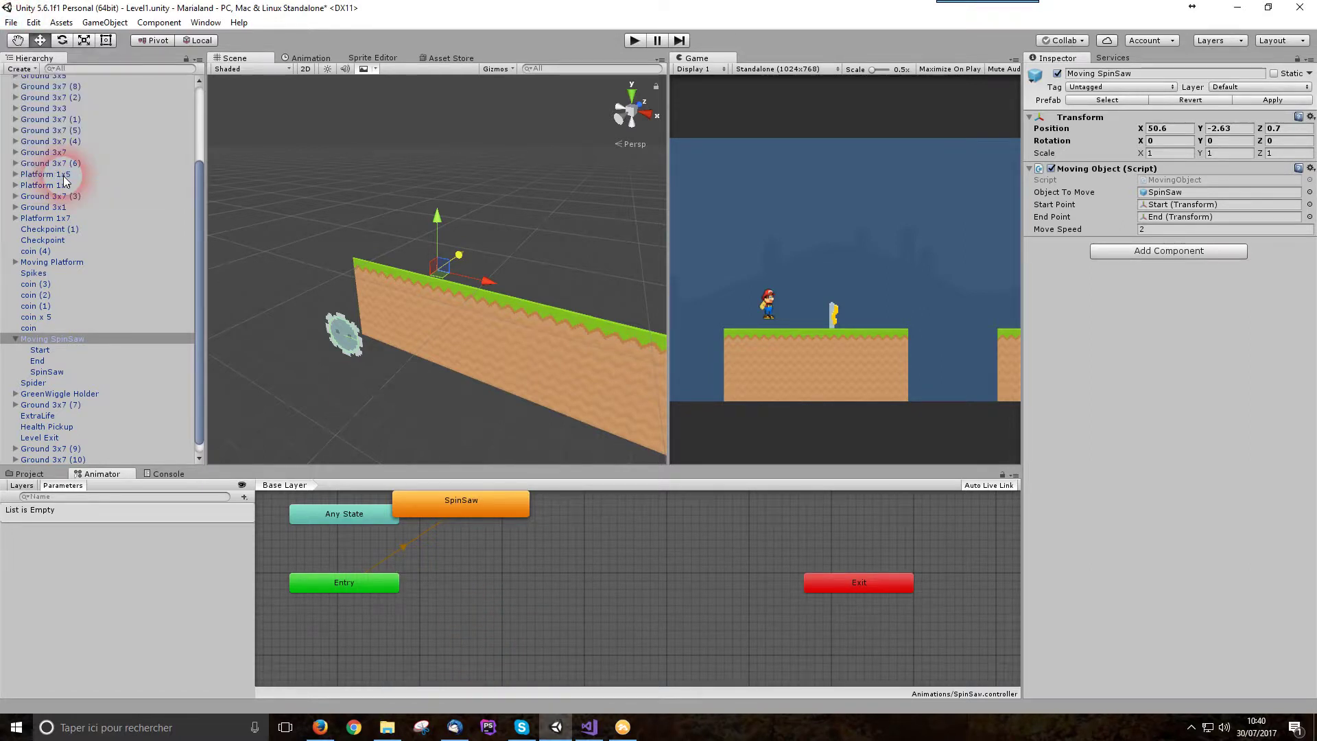
key("ctrl+b")
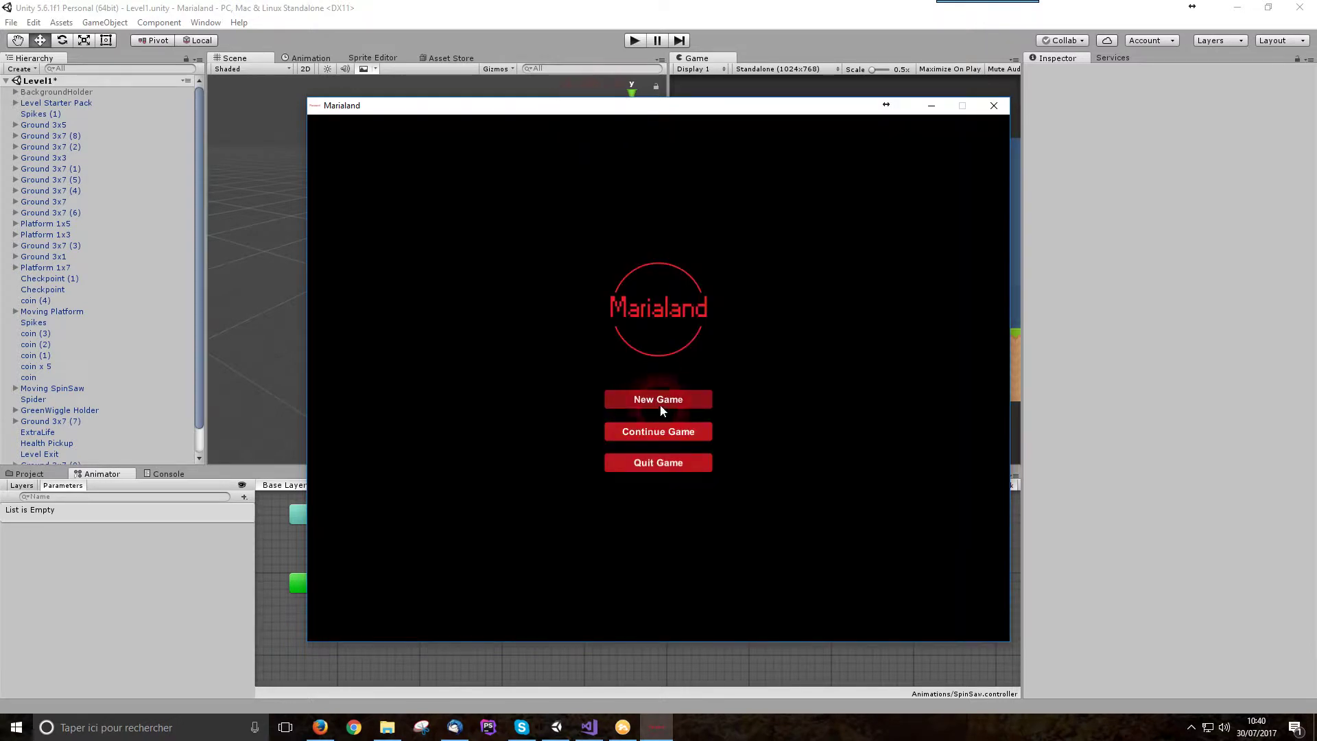
Start a new game and run Mario right over the spikes to the checkpoint flag.
key("Return")
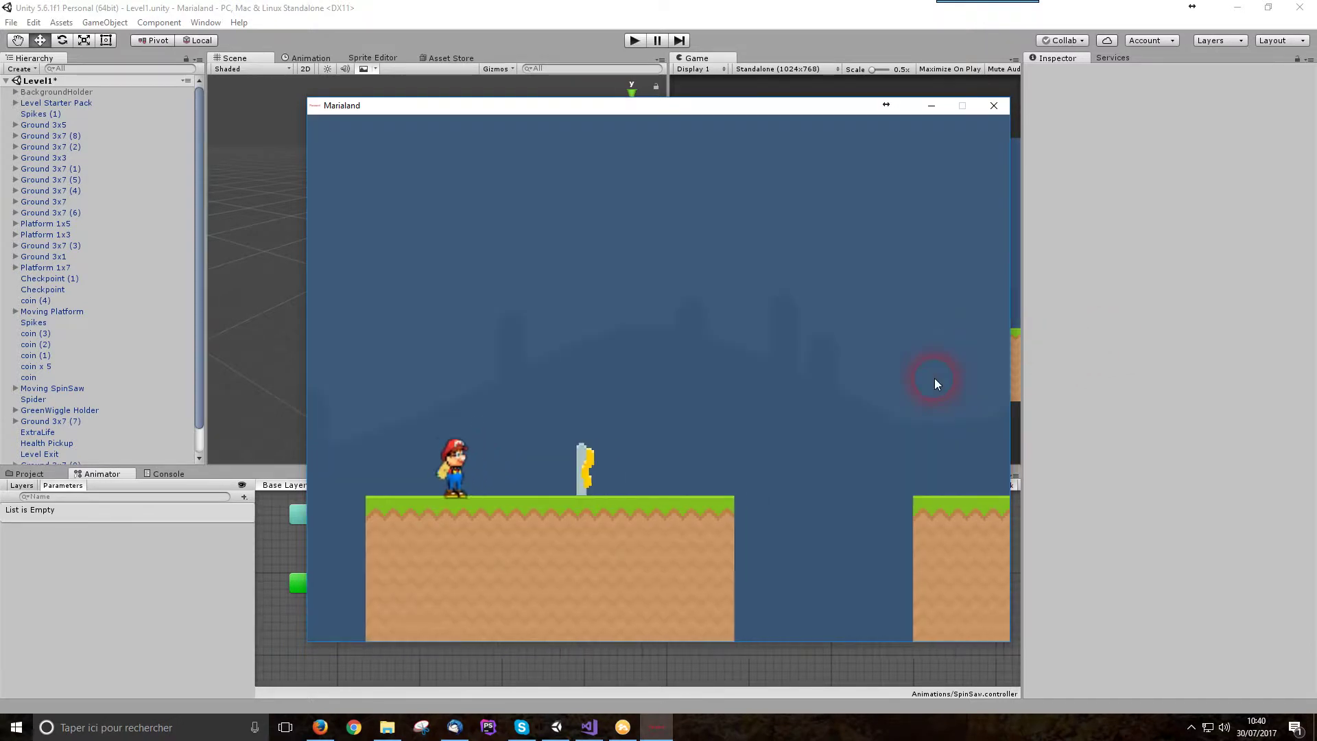
key("Right")
key("space")
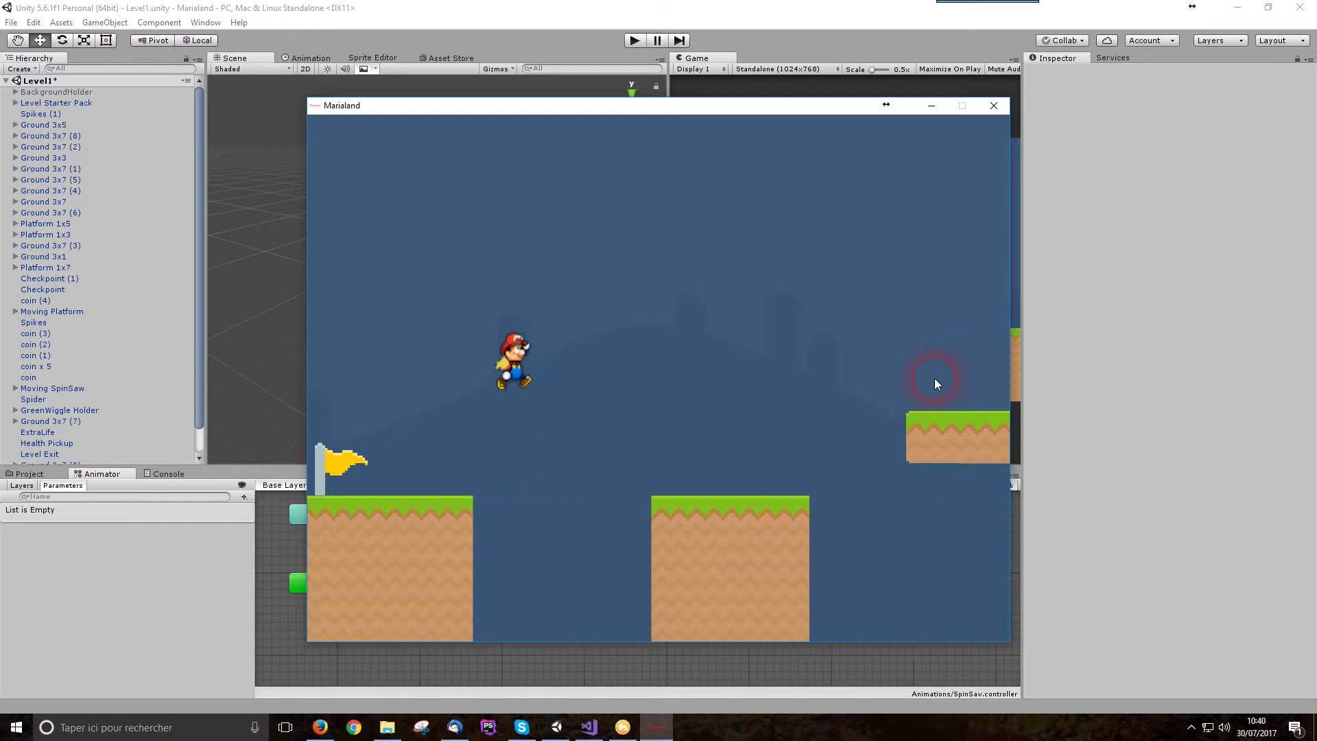
key("Right")
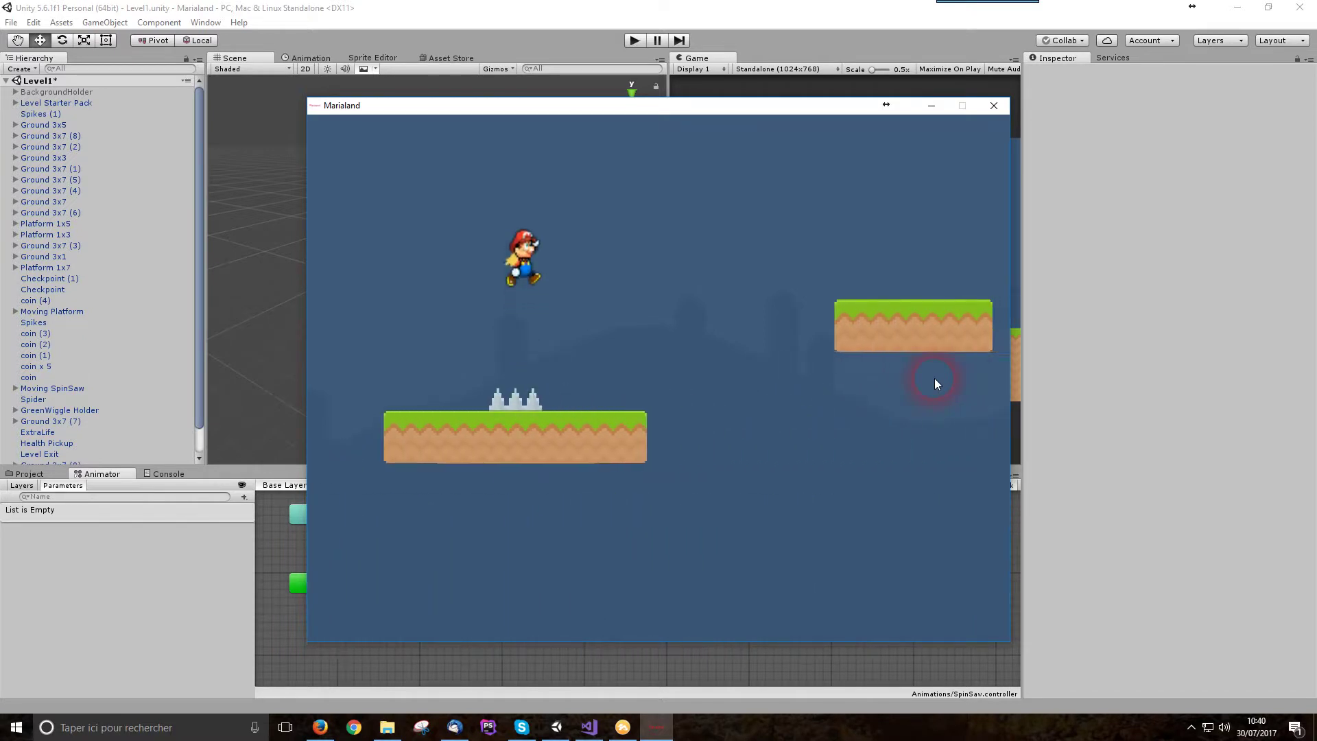
key("space")
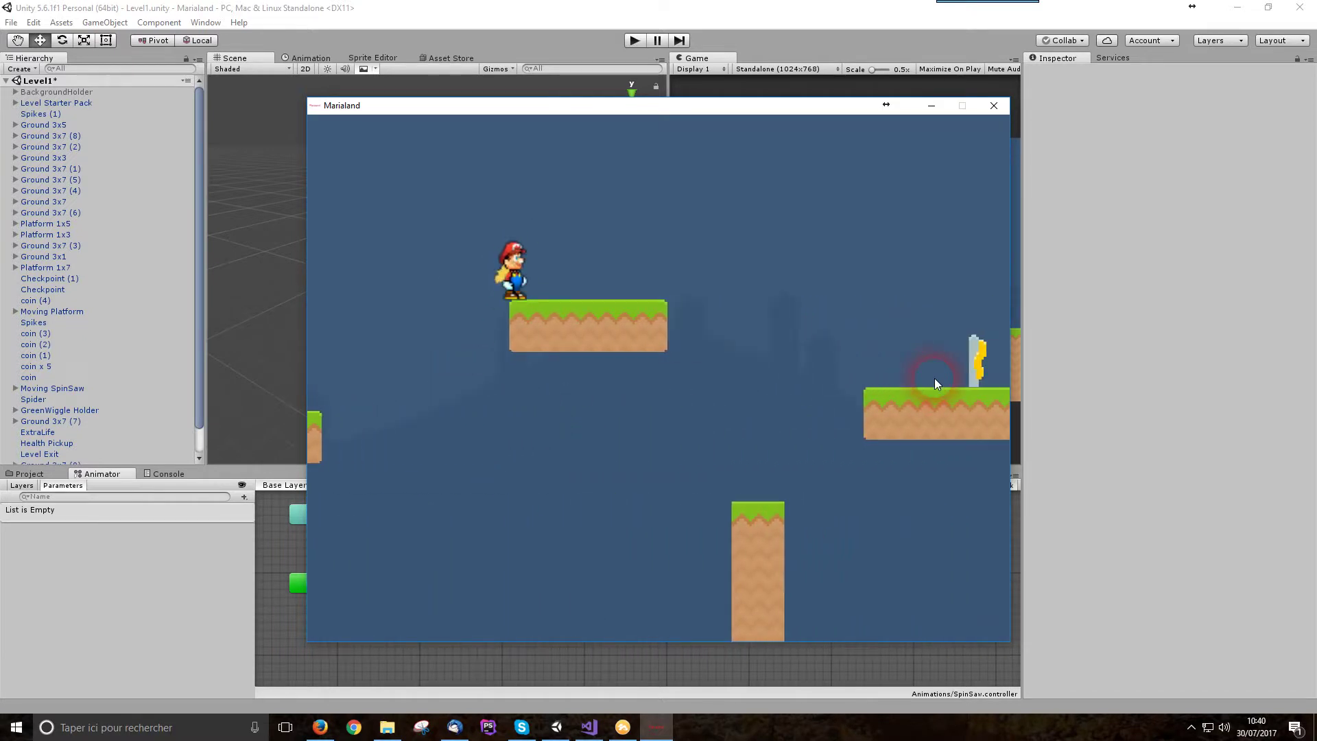
key("space")
key("Right")
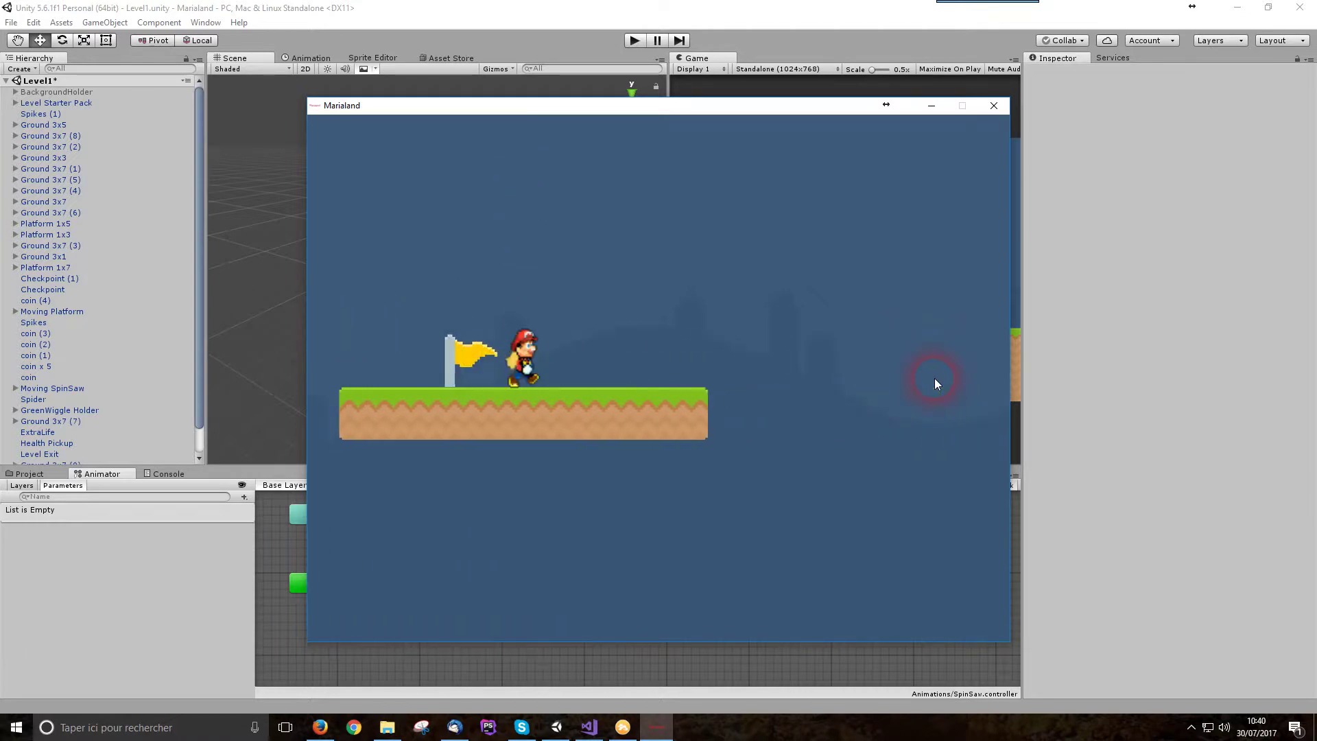
Jump across the platforms past the spinning saw, then close the game window.
key("space")
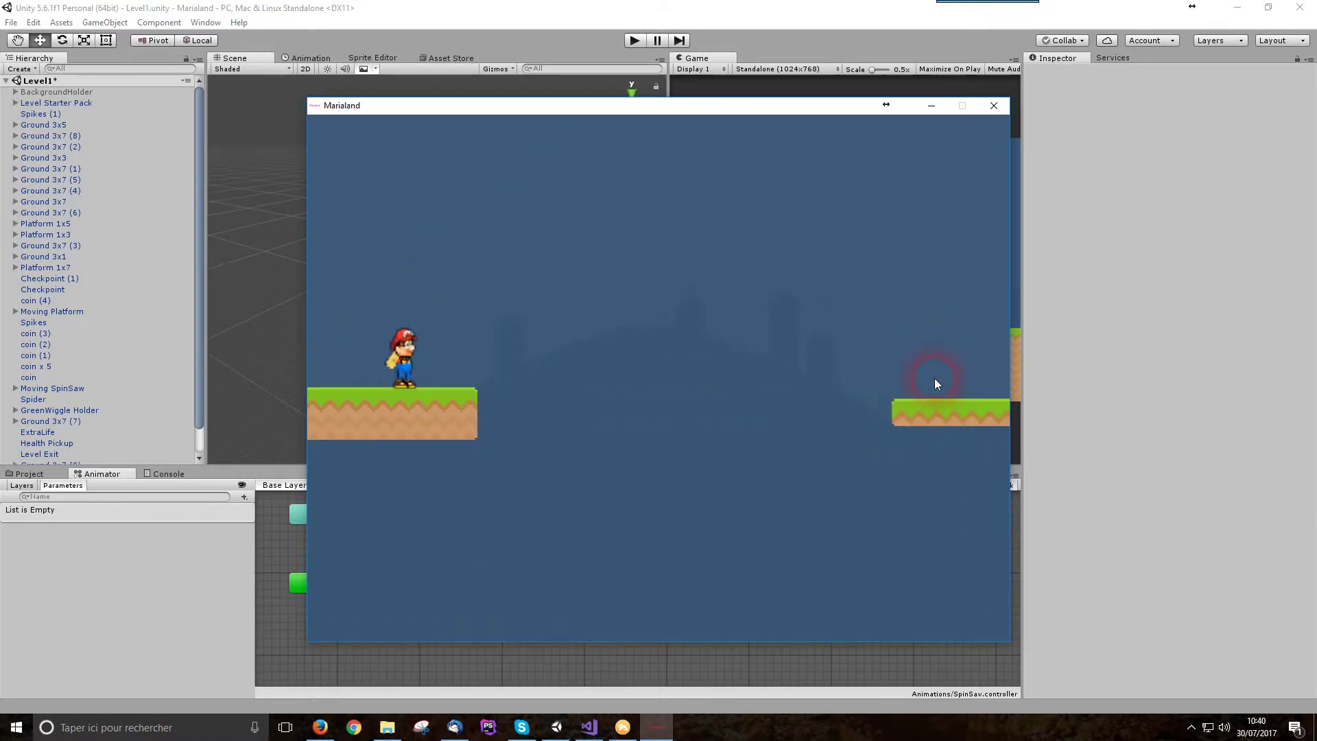
key("space")
key("space")
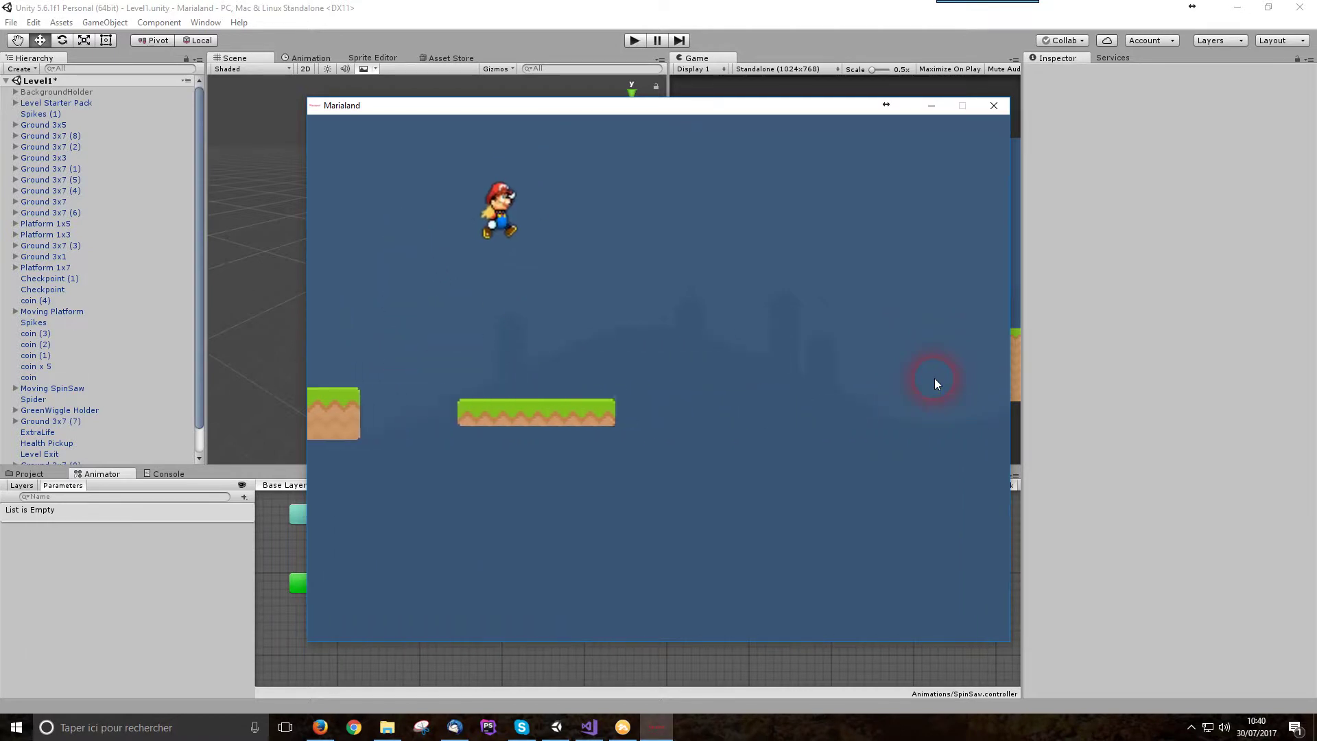
key("space")
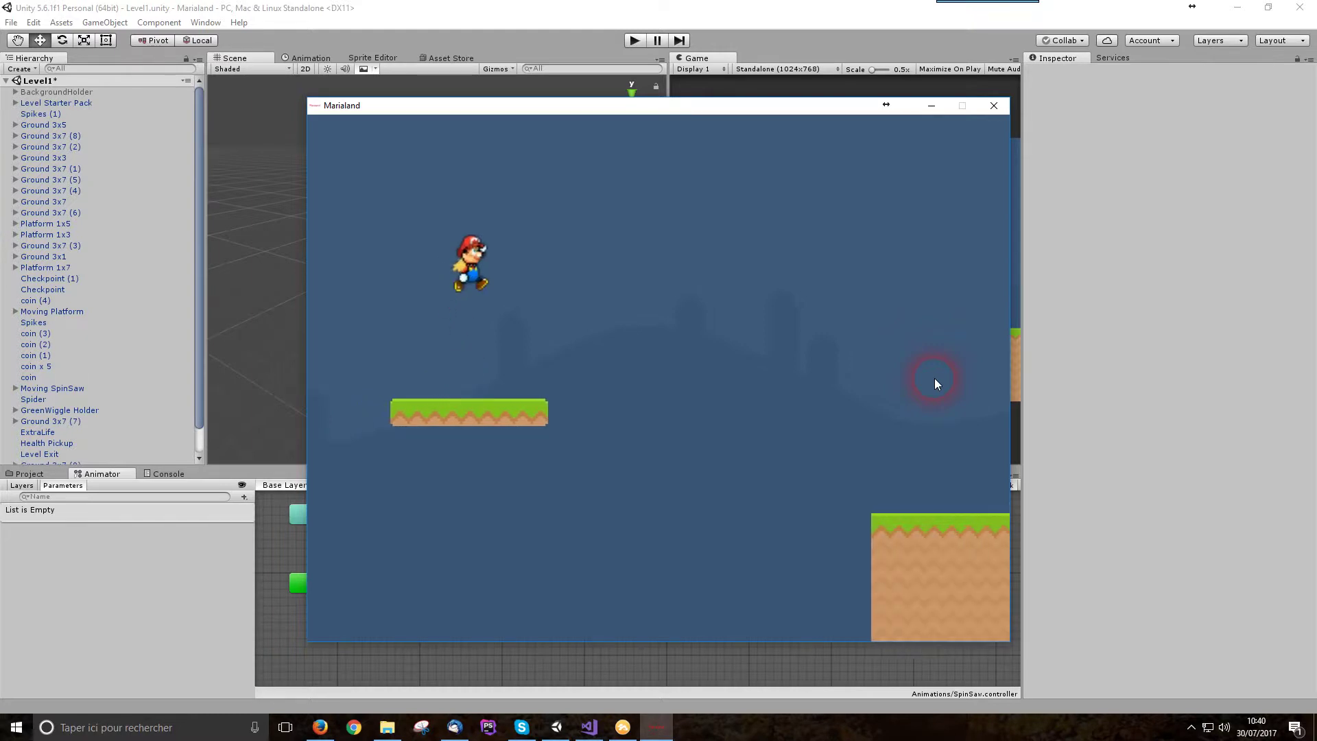
key("space")
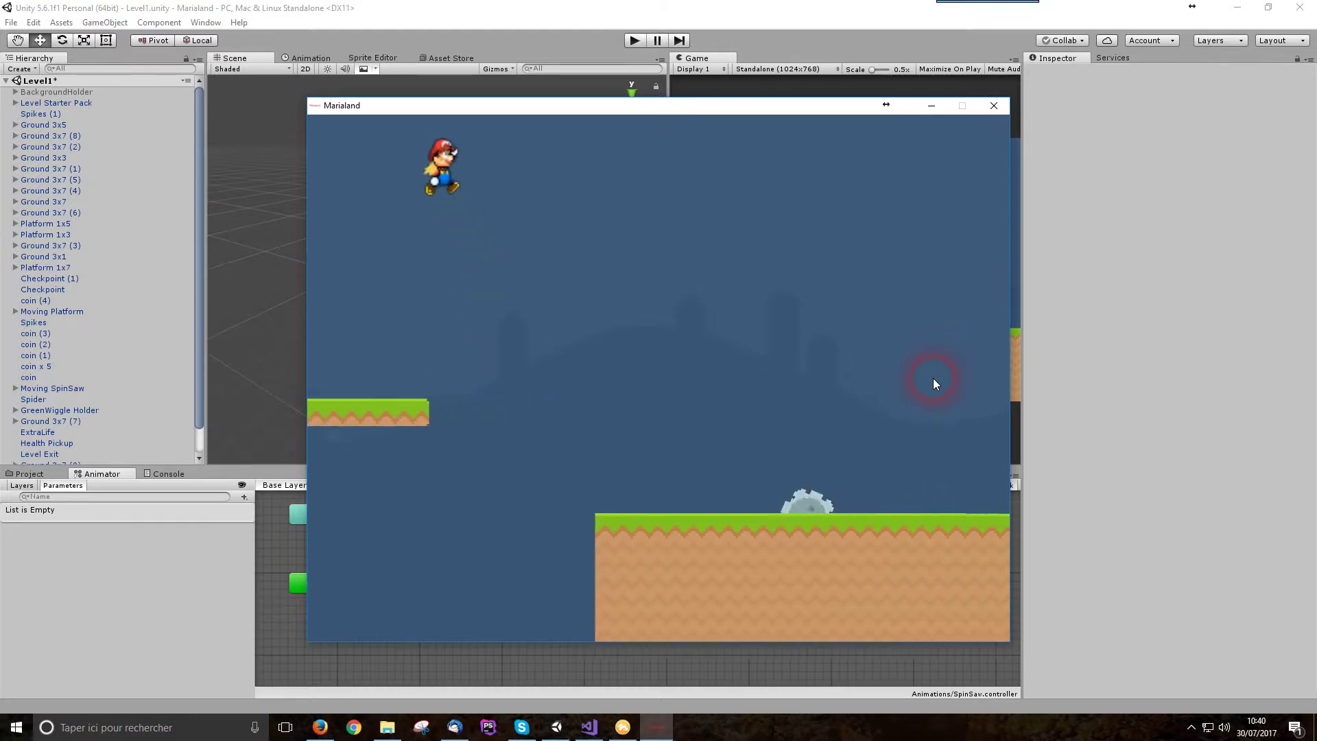
key("space")
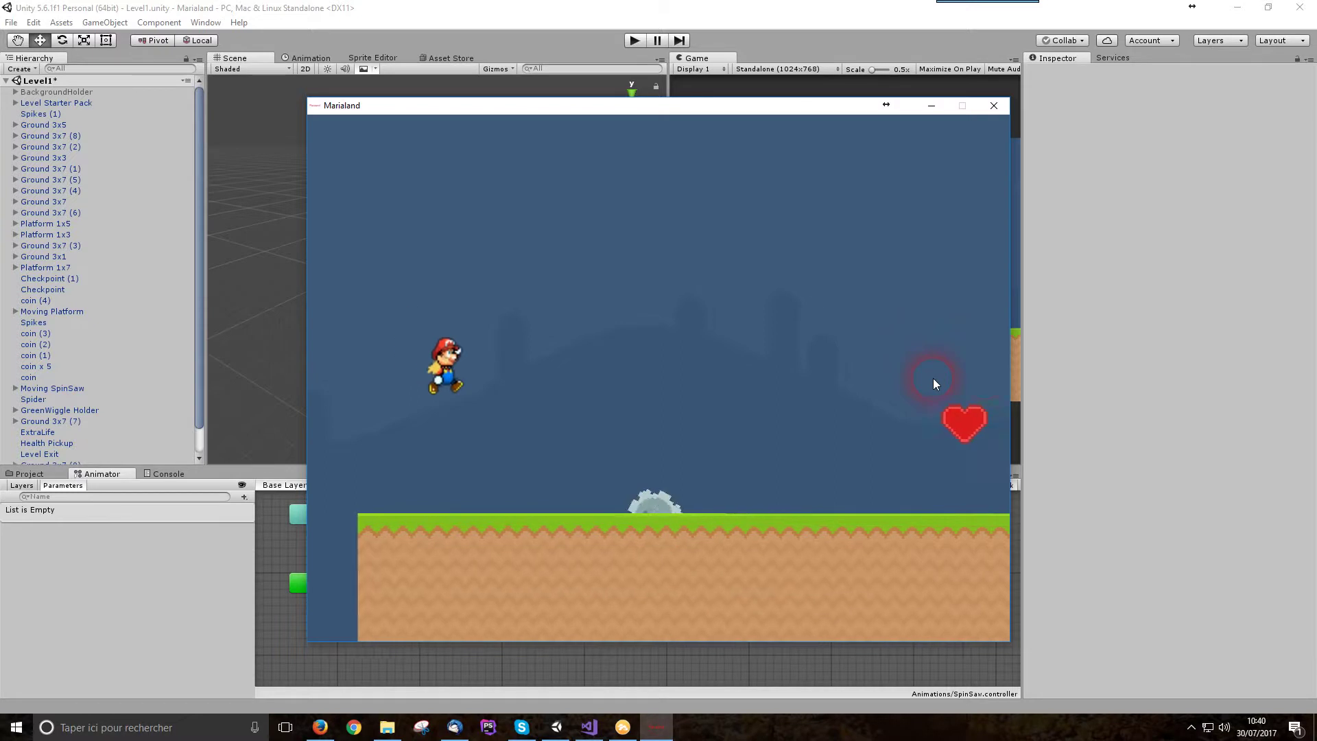
key("space")
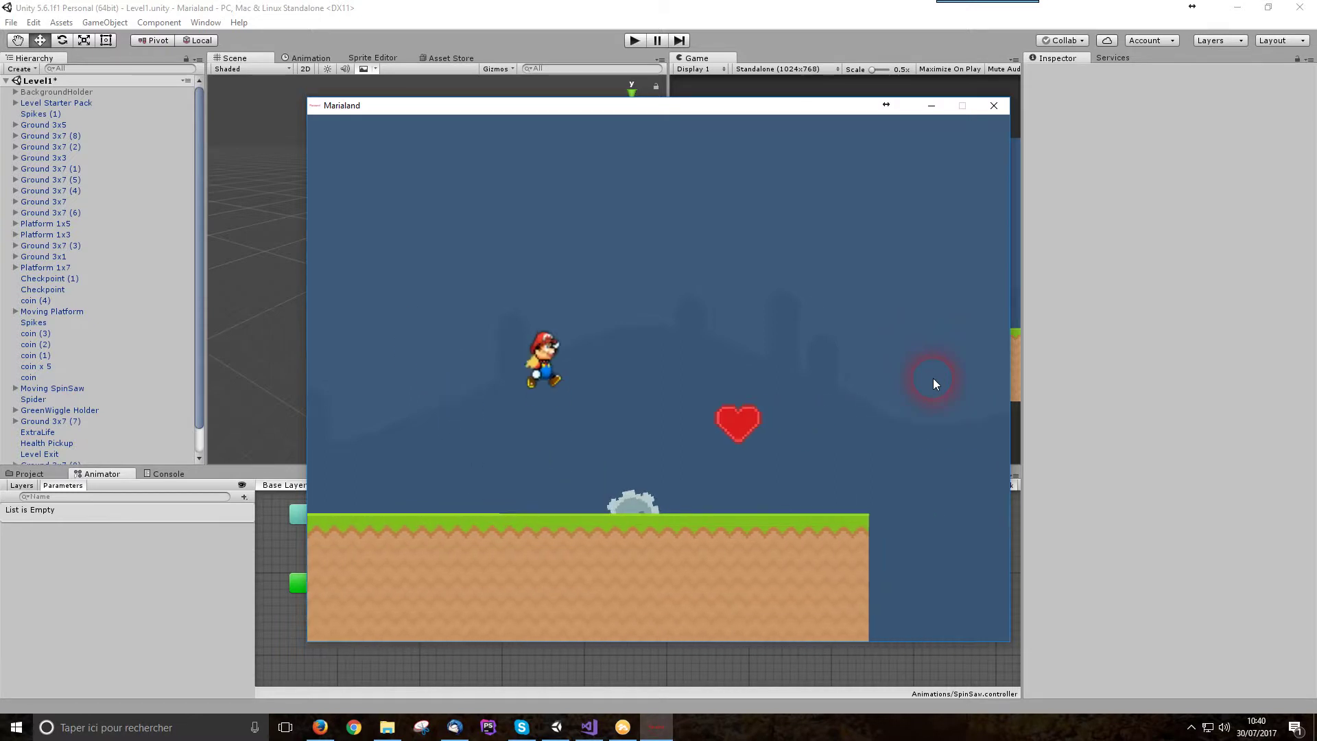
key("space")
key("space")
key("space")
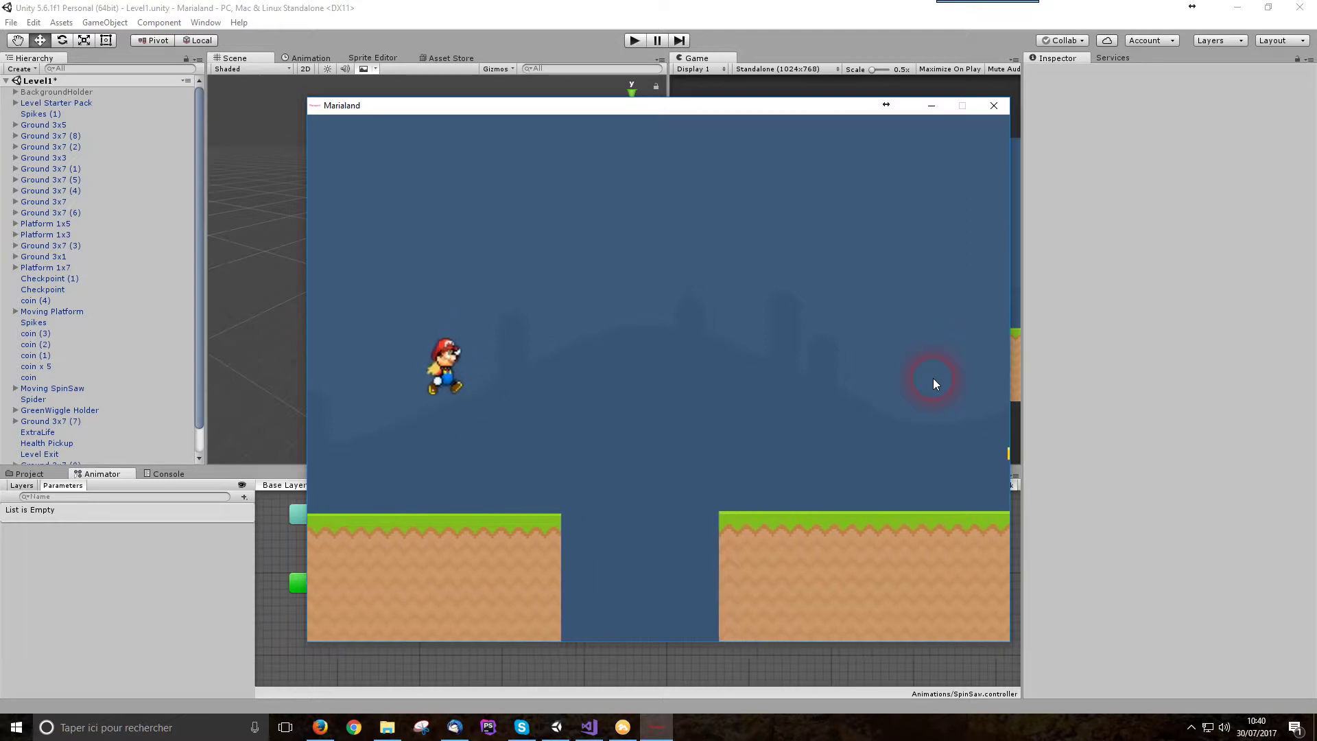
left_click(997, 112)
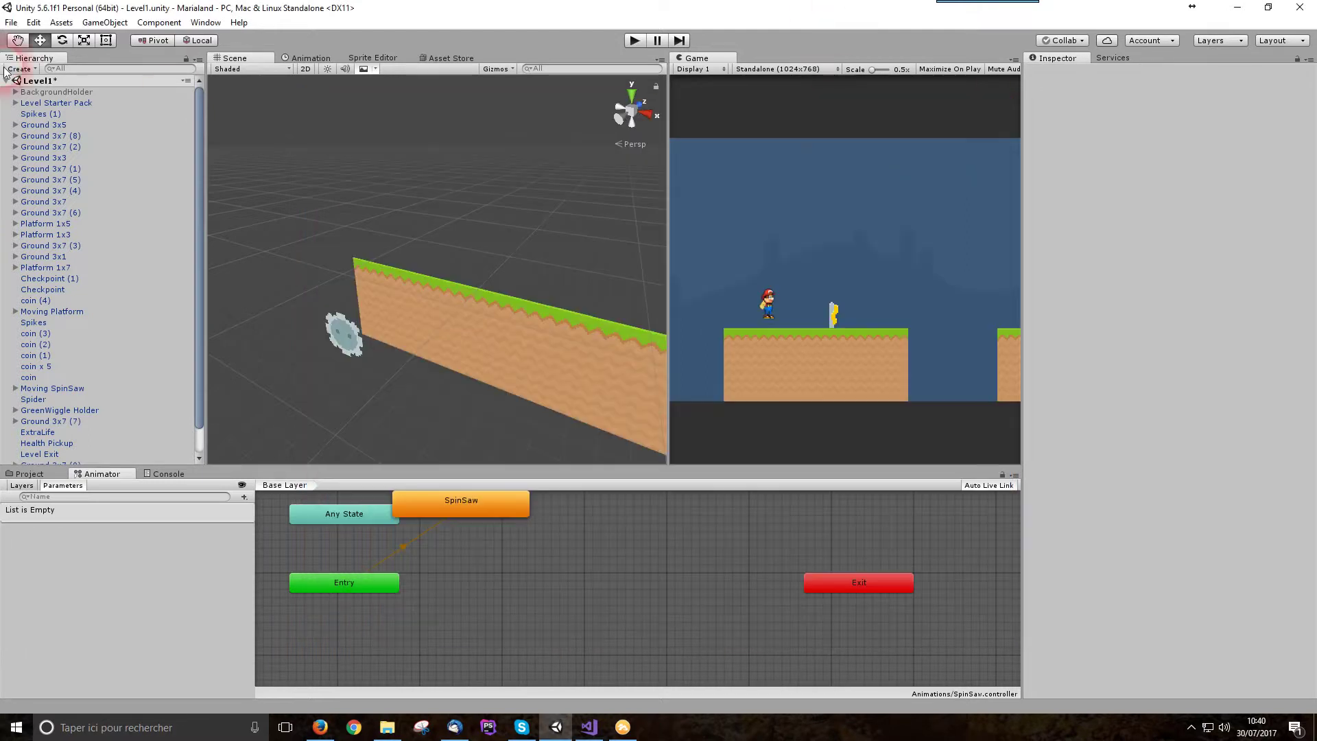
Enable the Canvas under Level Starter Pack and rebuild the game with Build & Run.
left_click(21, 103)
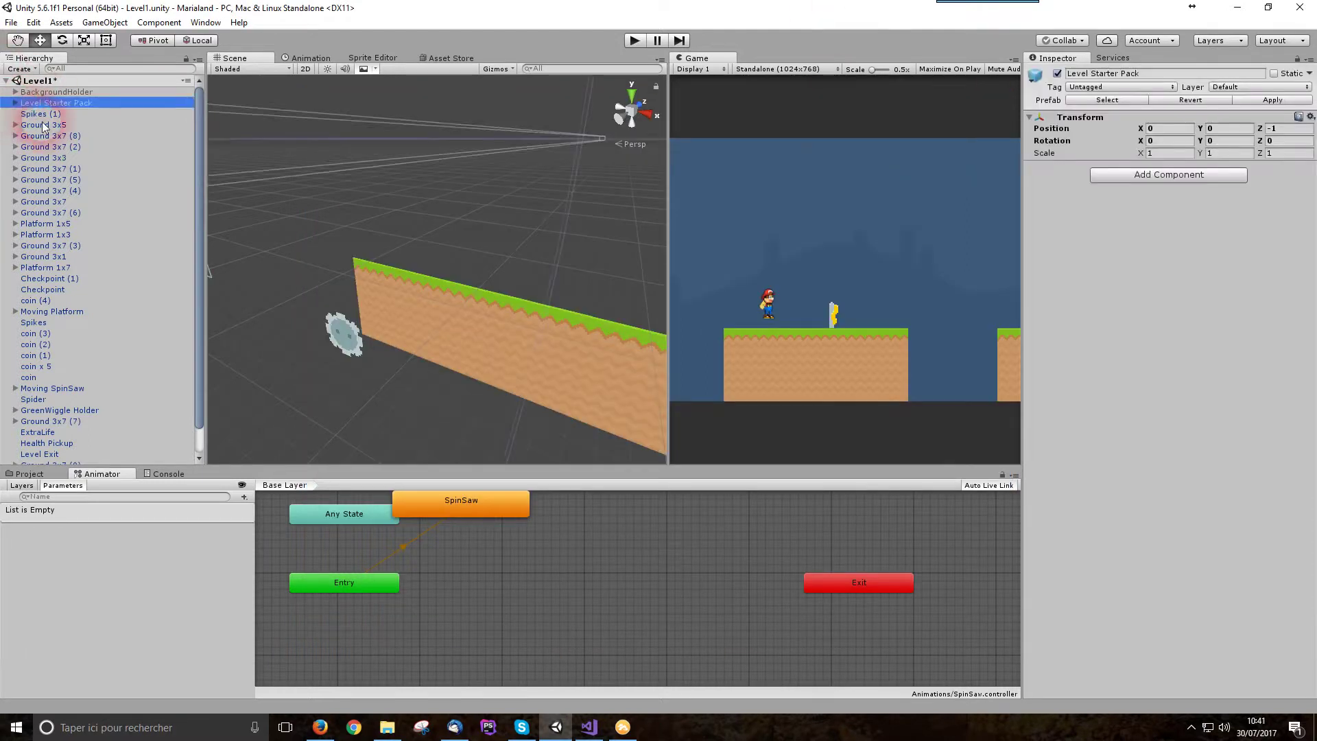
left_click(61, 138)
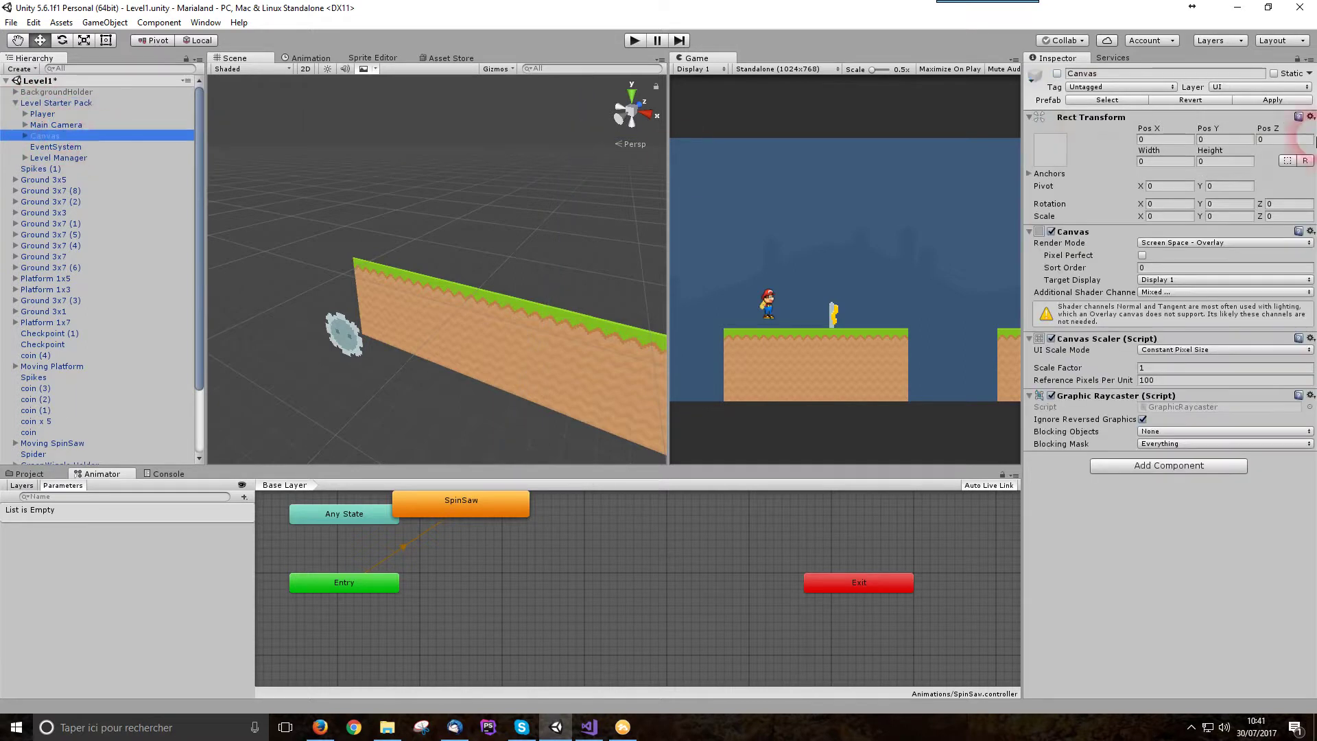
left_click(1058, 73)
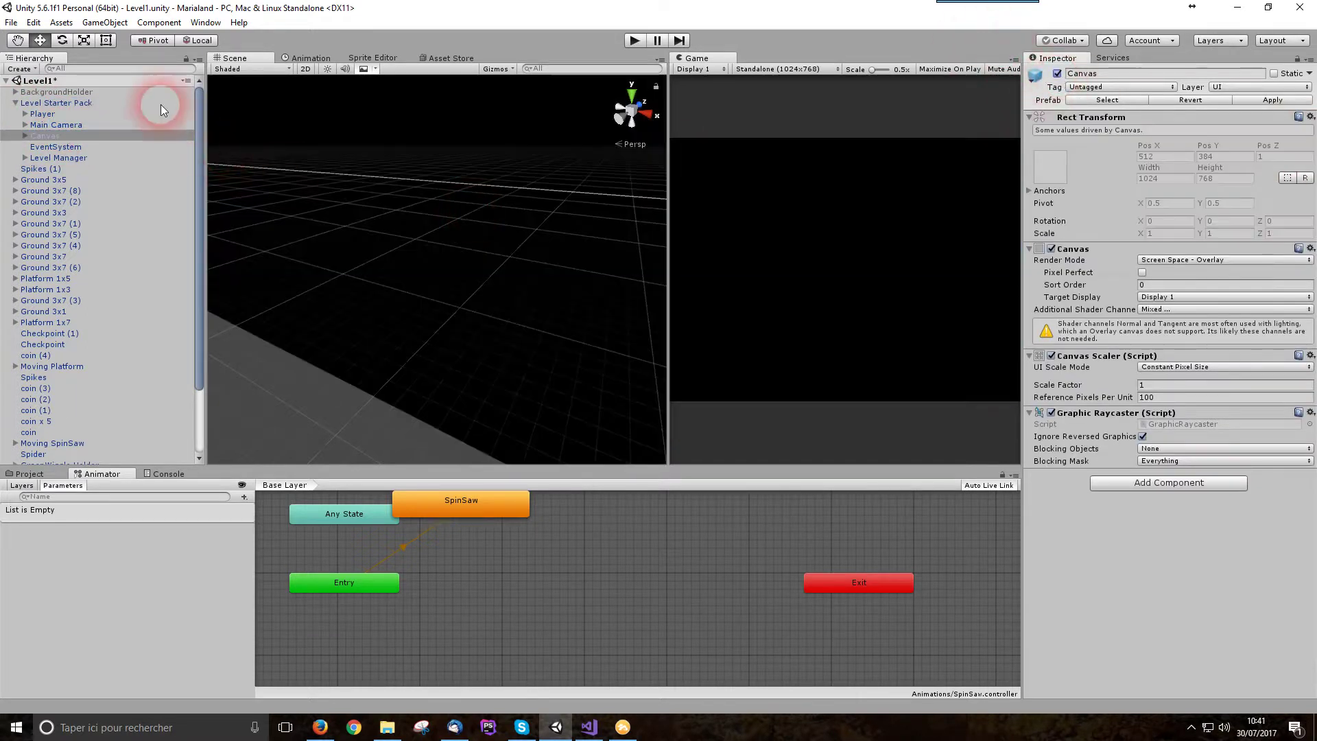
left_click(12, 24)
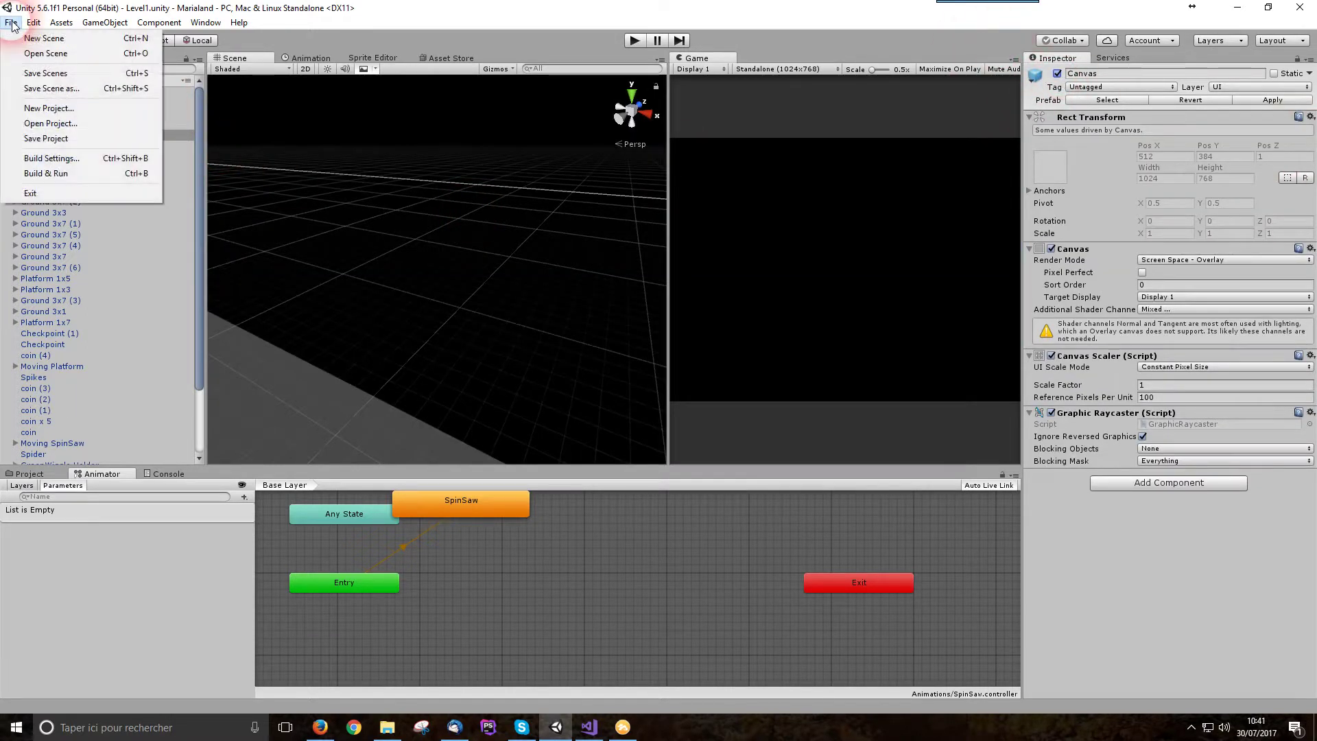
left_click(94, 174)
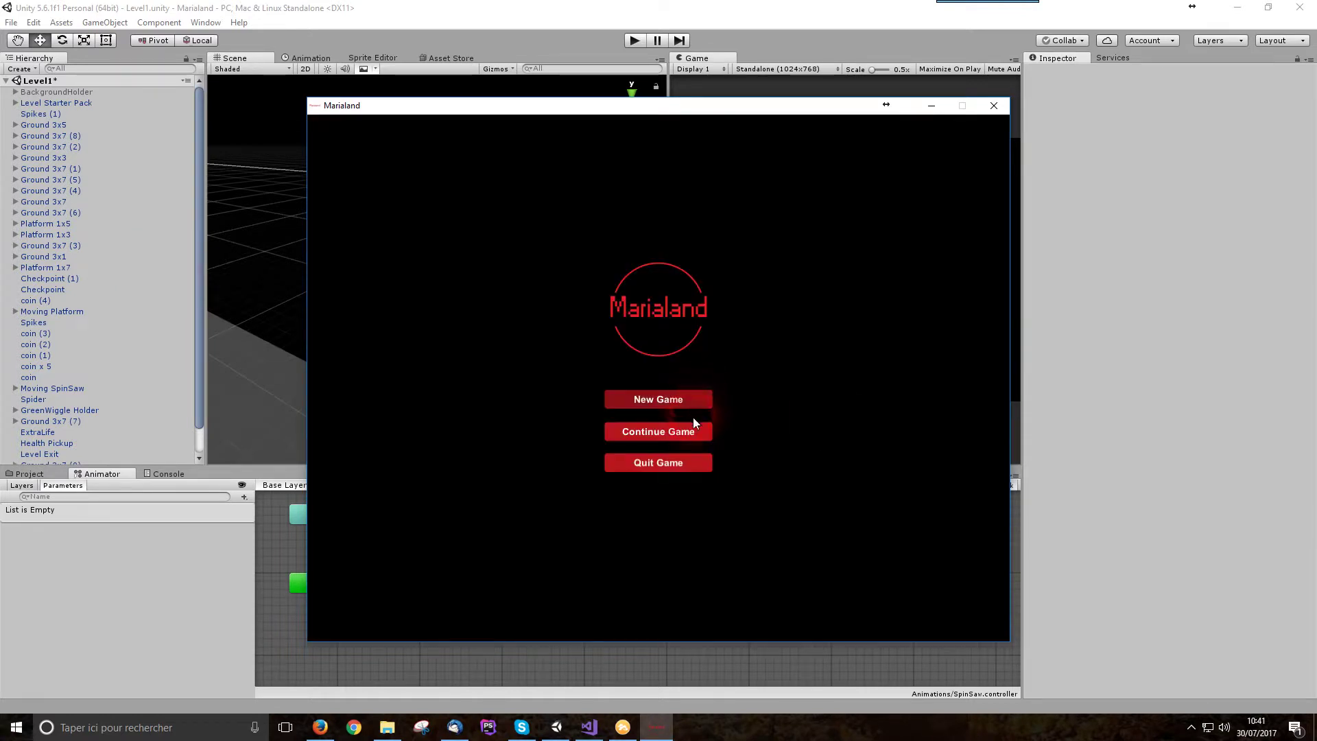
Continue the saved game, enter the Level 1 door, and jump toward the spiked platform.
left_click(693, 437)
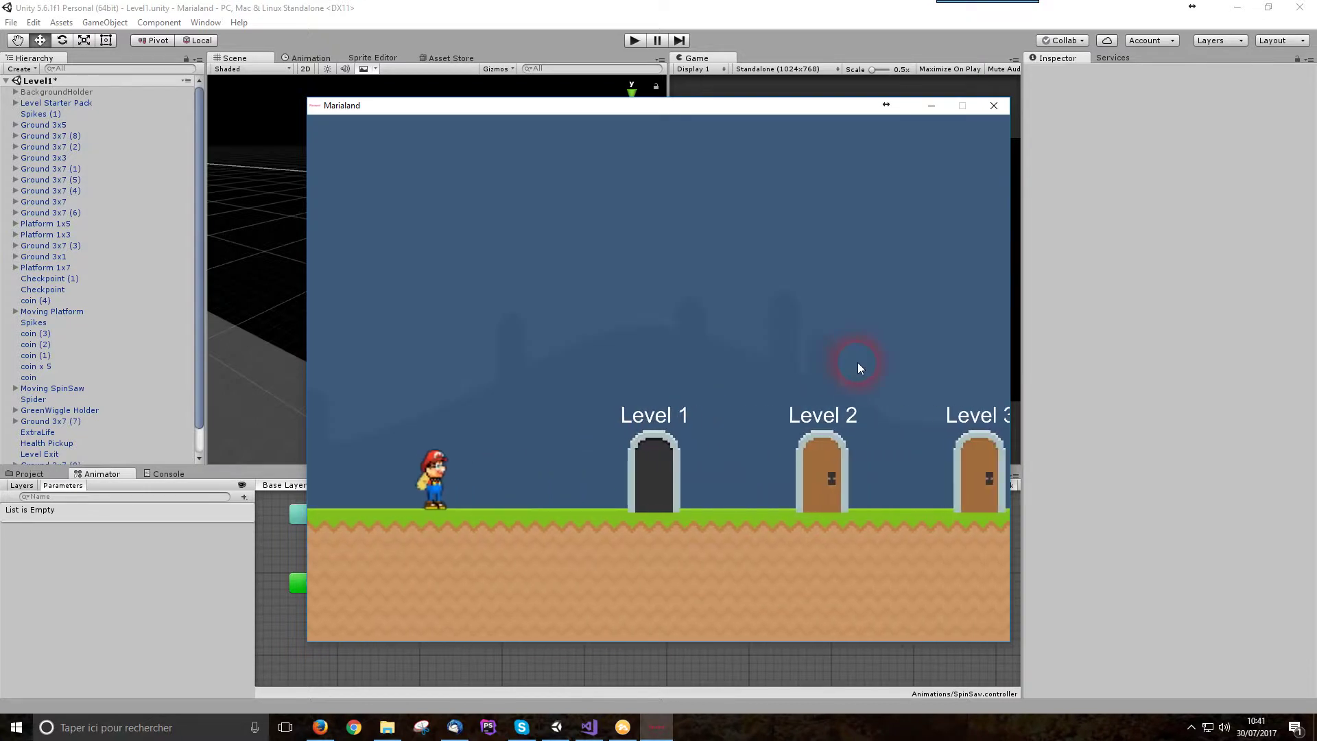
key("Right")
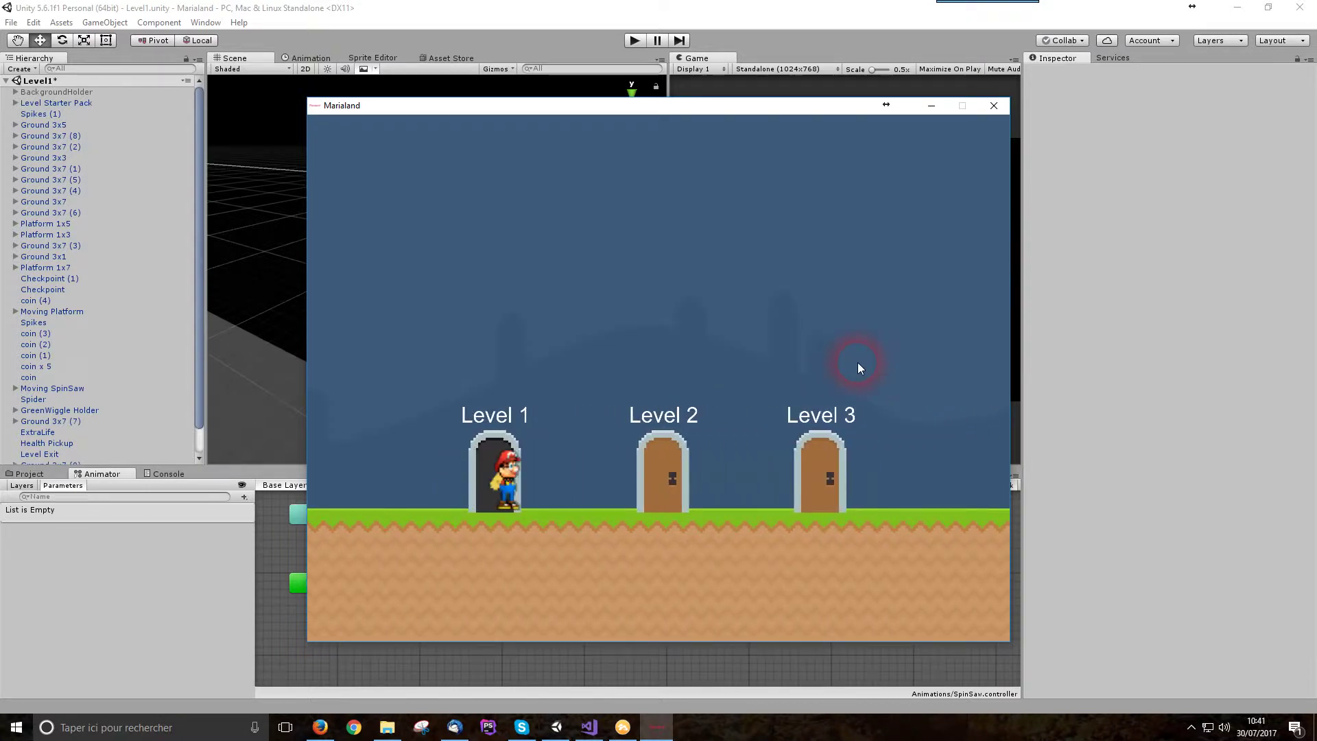
key("Up")
key("Right")
key("space")
key("Right")
key("space")
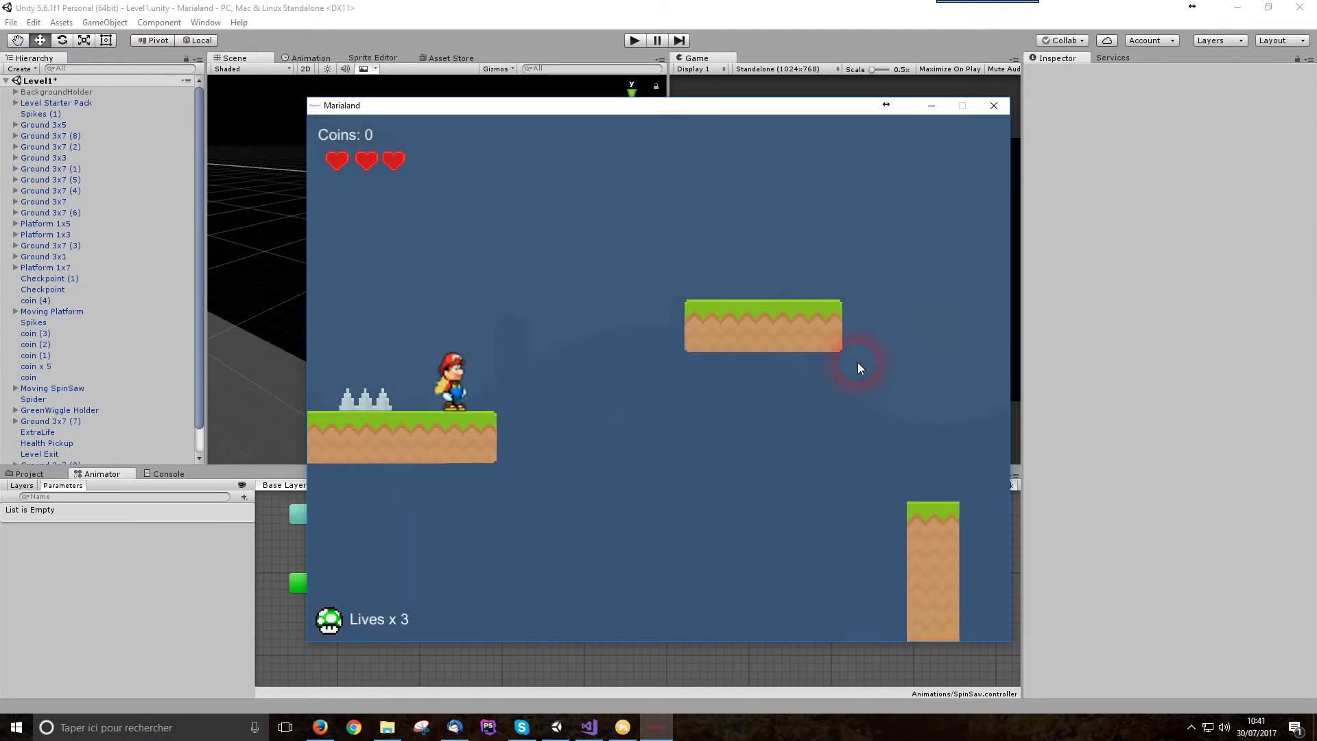
Cross the platforms and moving platform in Level 1 and collect the heart.
key("Right")
key("space")
key("space")
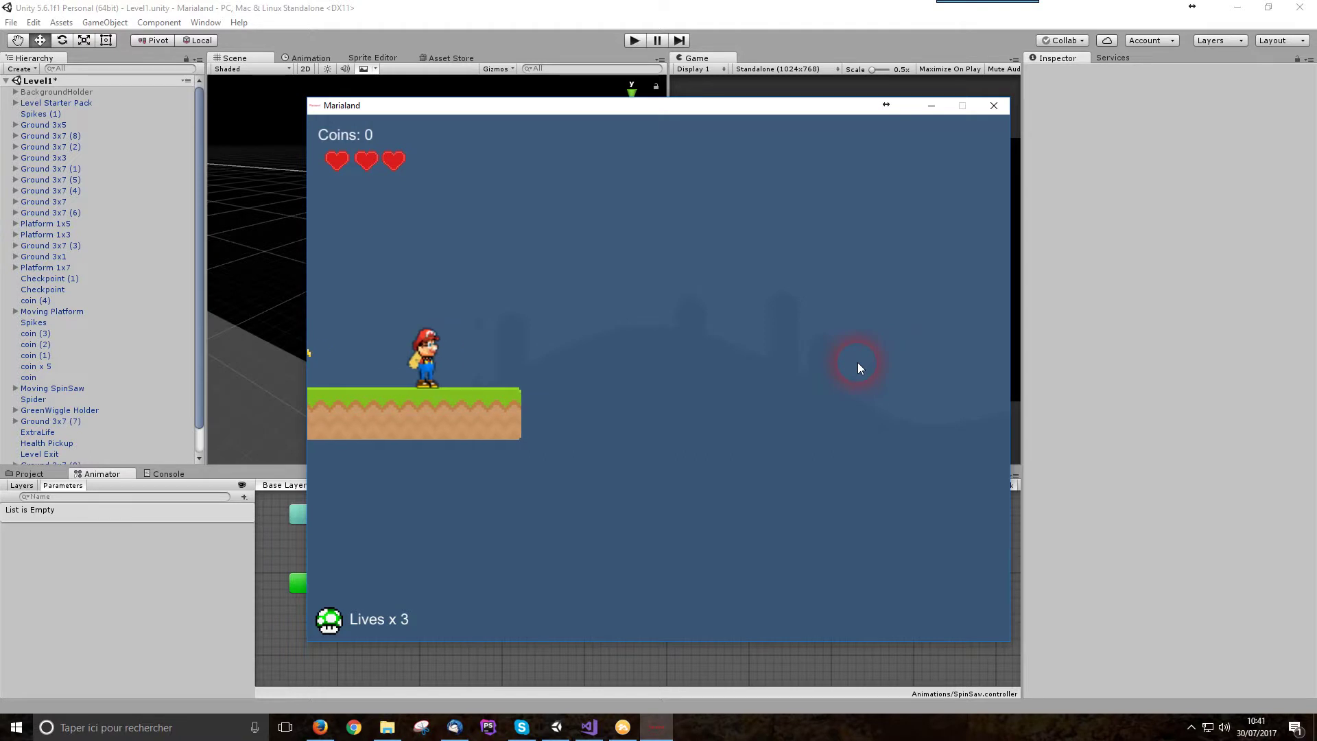
key("Right")
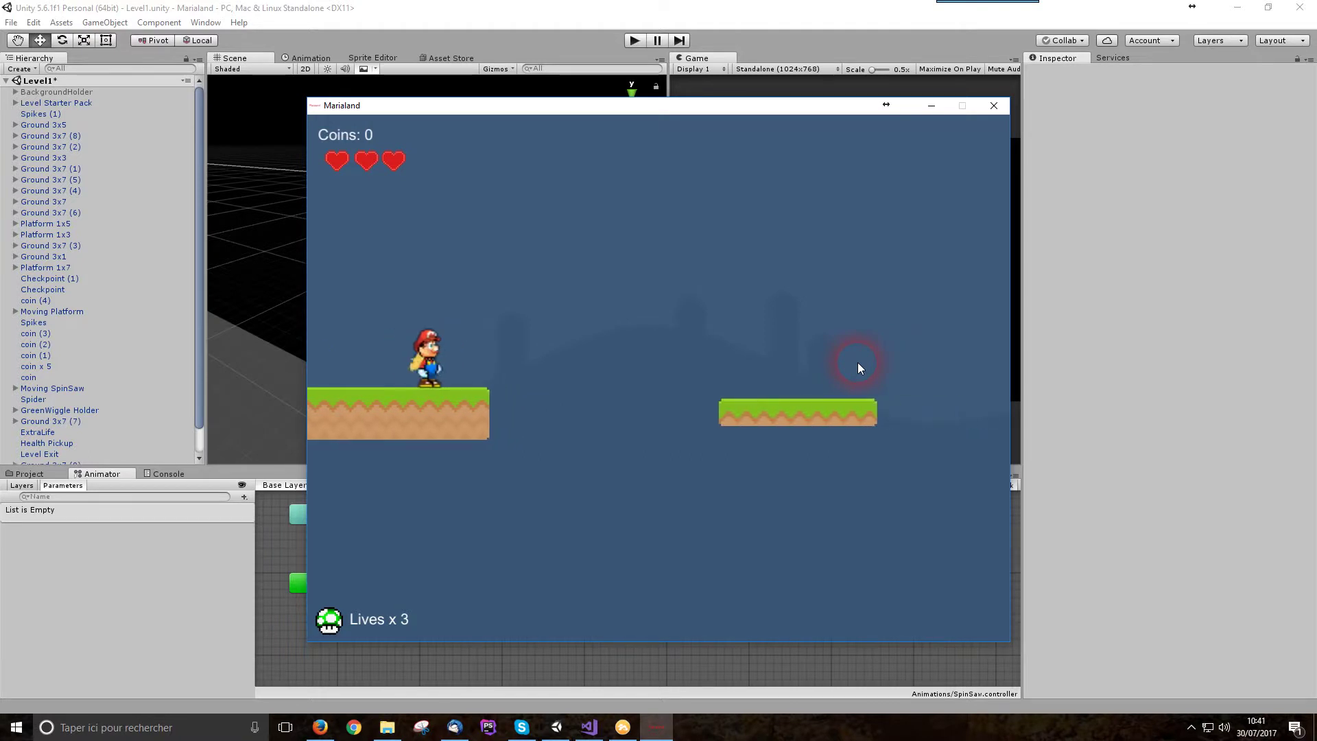
key("space")
key("space")
key("space")
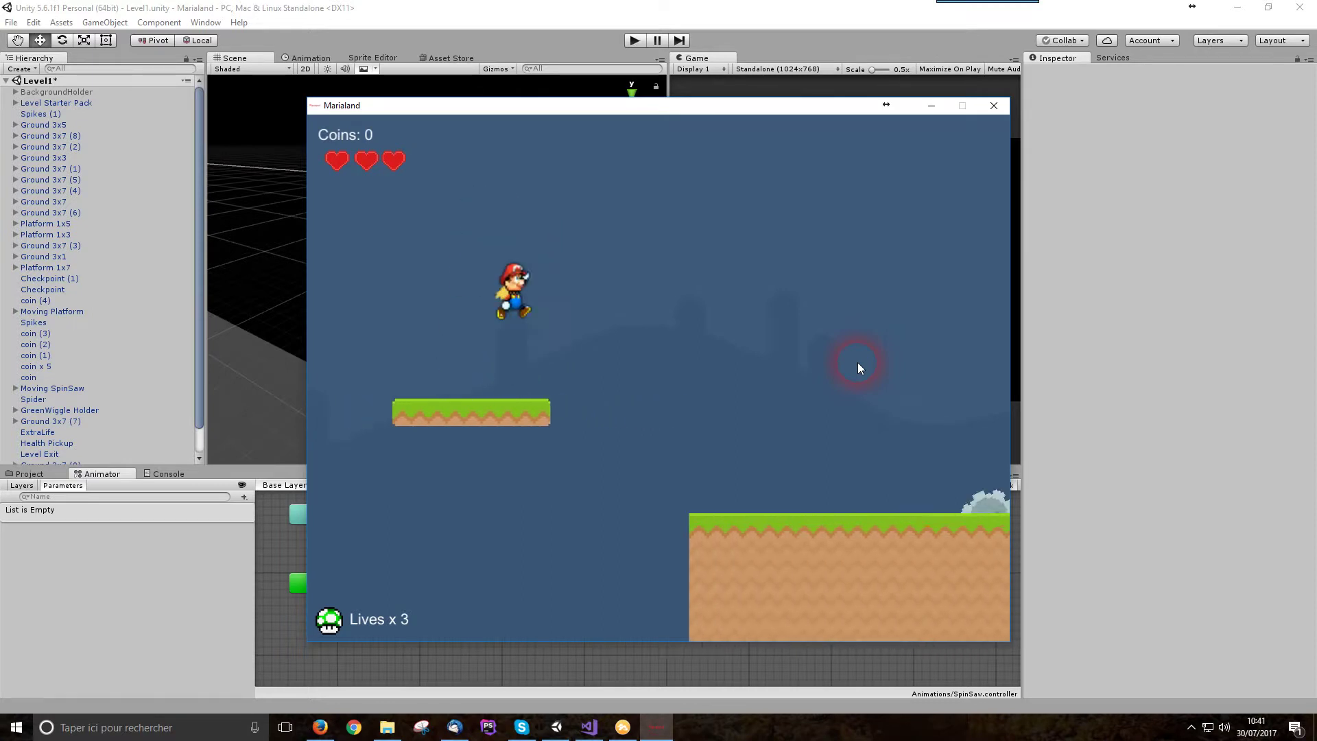
key("space")
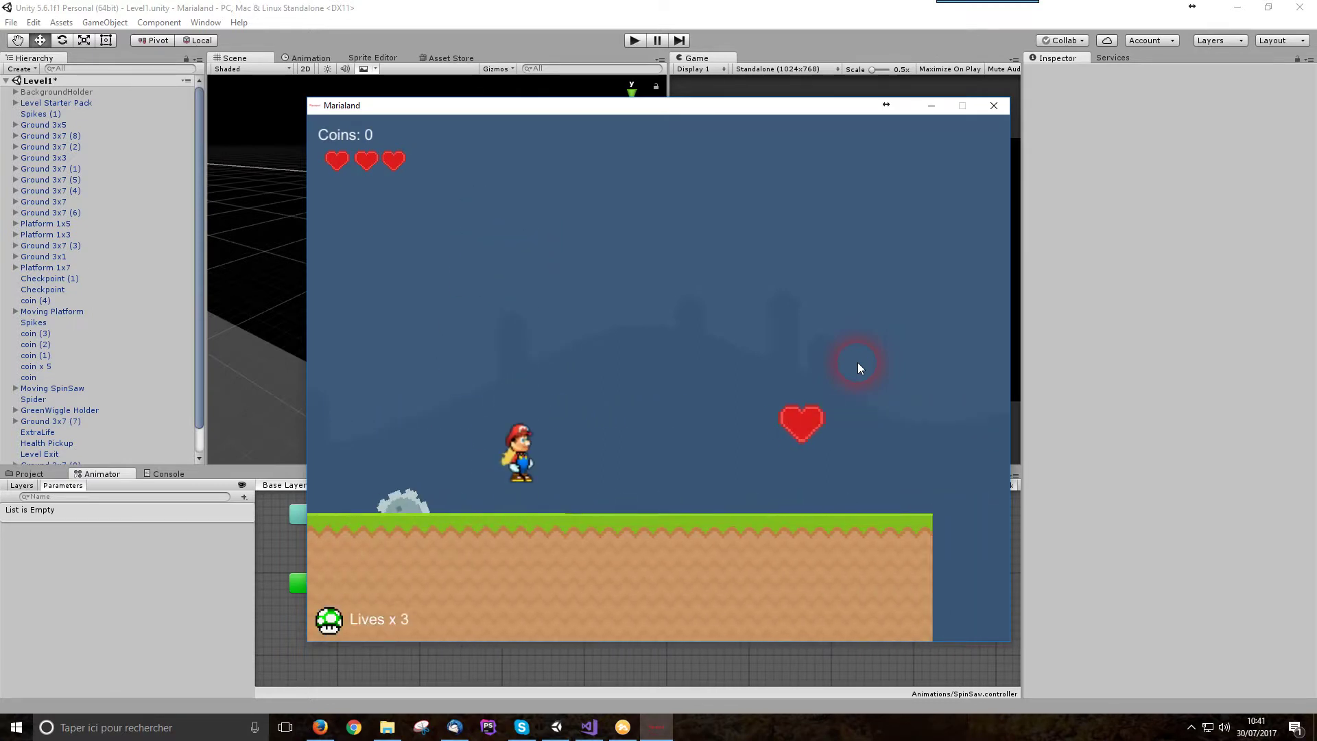
key("space")
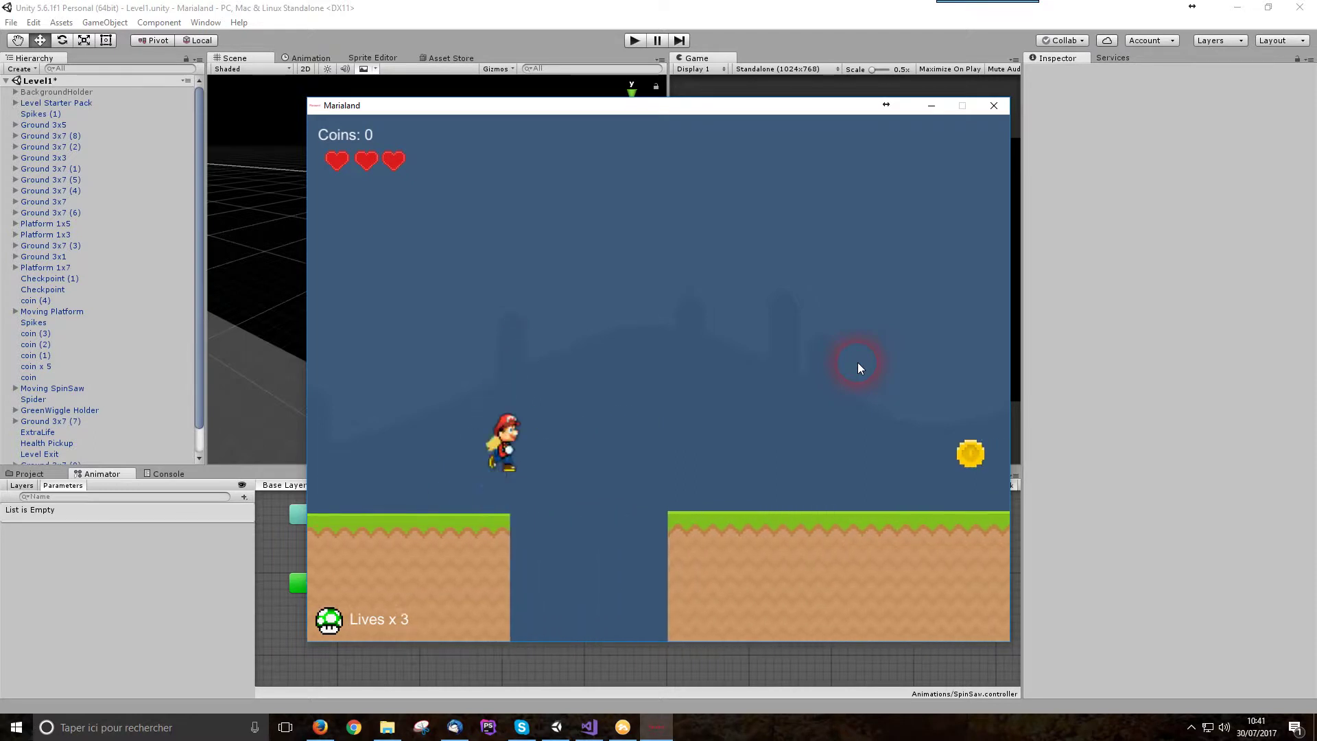
Jump the gaps to collect the coins and the 1-up mushroom.
key("space")
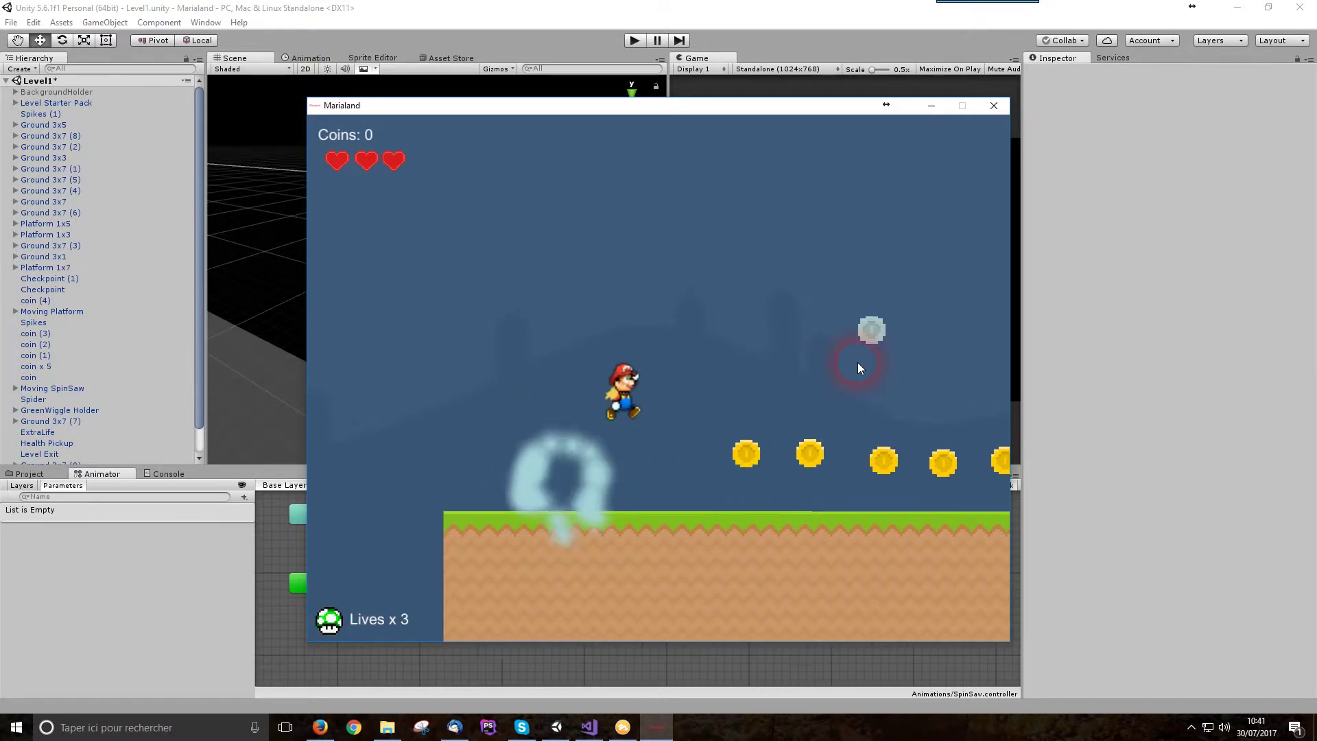
key("space")
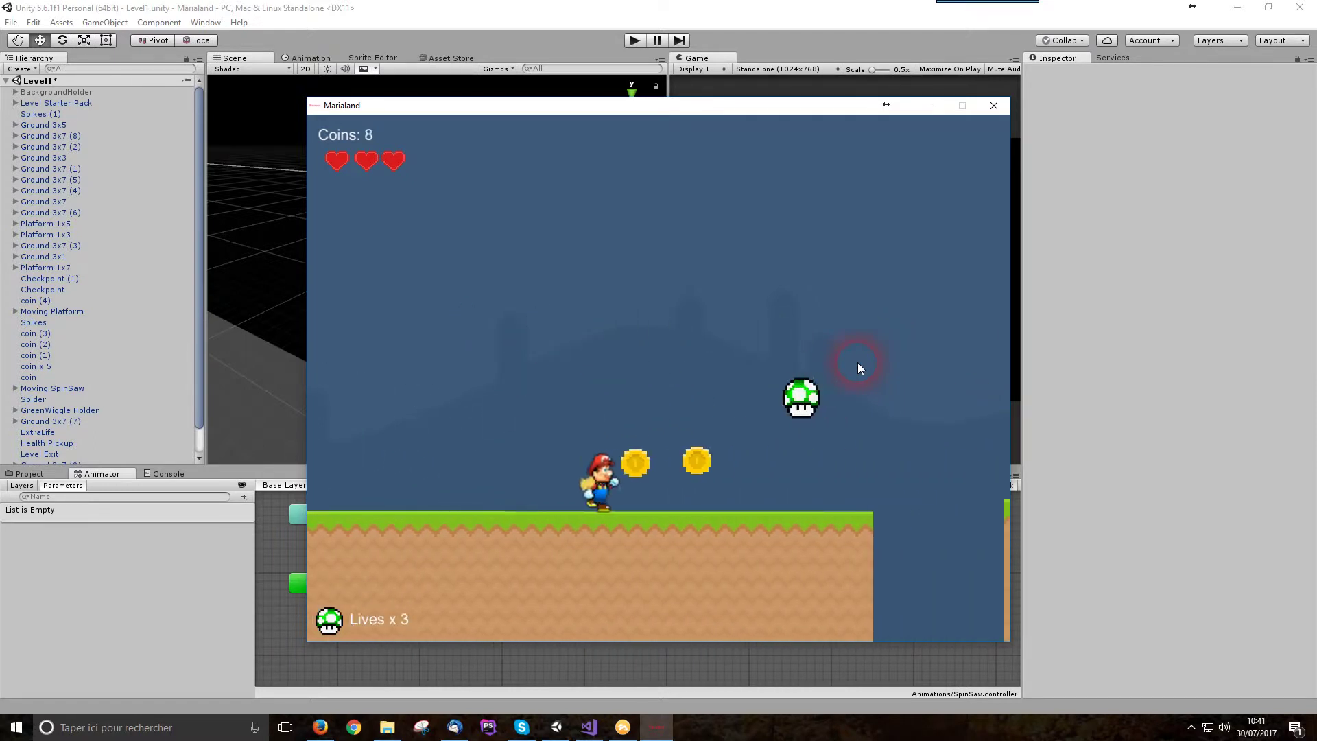
key("space")
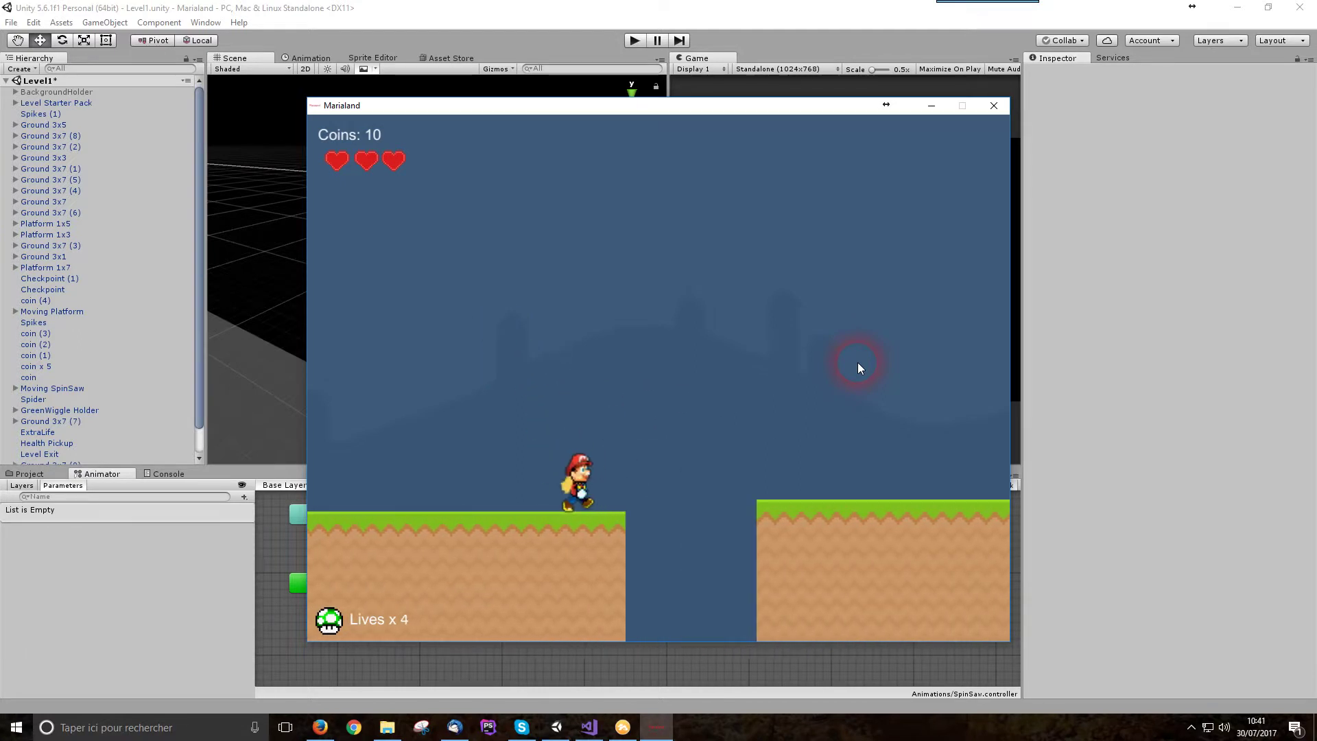
key("space")
key("space")
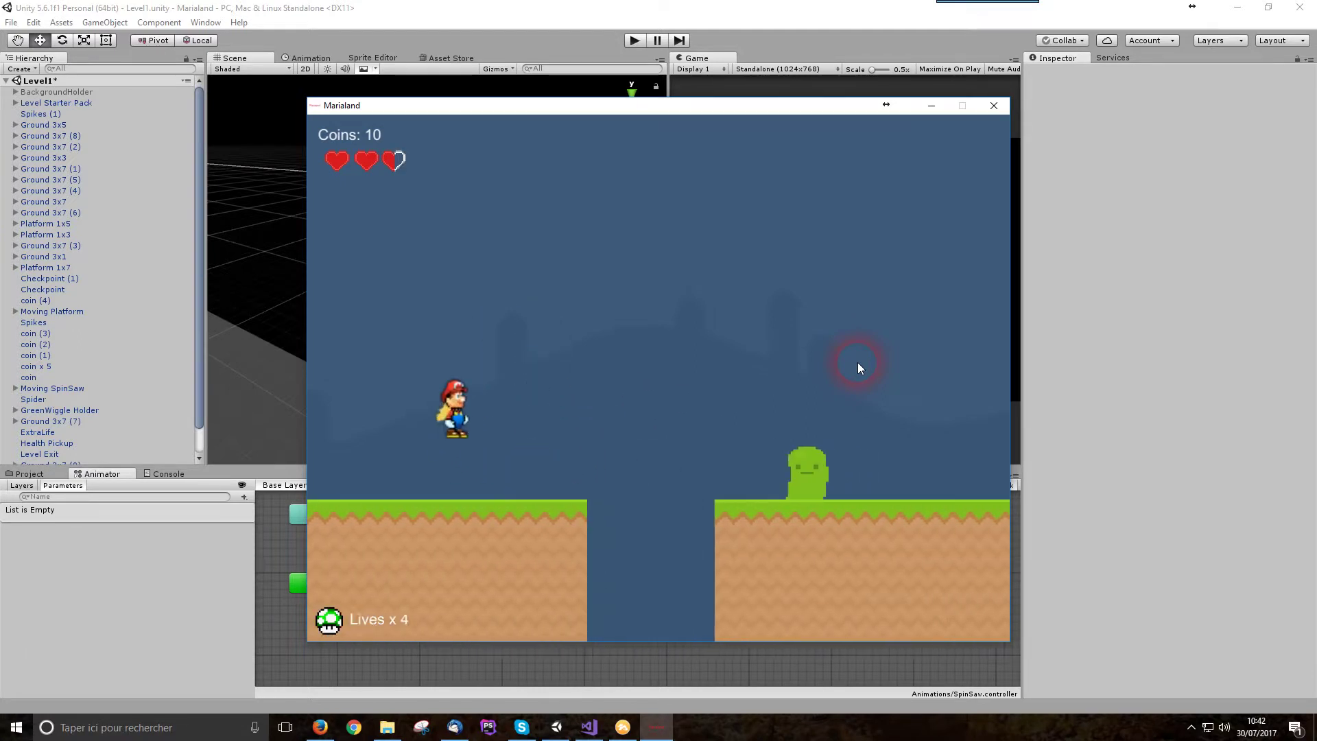
key("space")
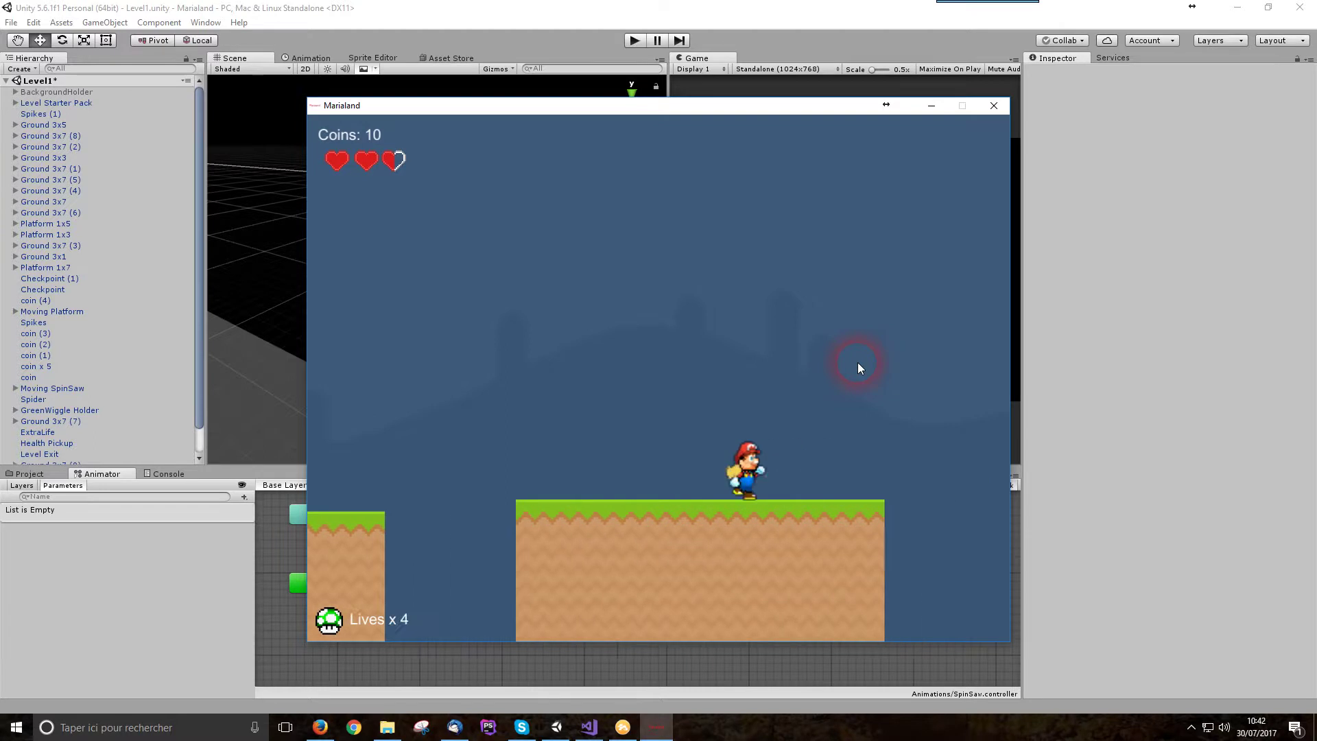
Stomp the green slime, then run right to the flag and back to the doors area.
key("Left")
key("space")
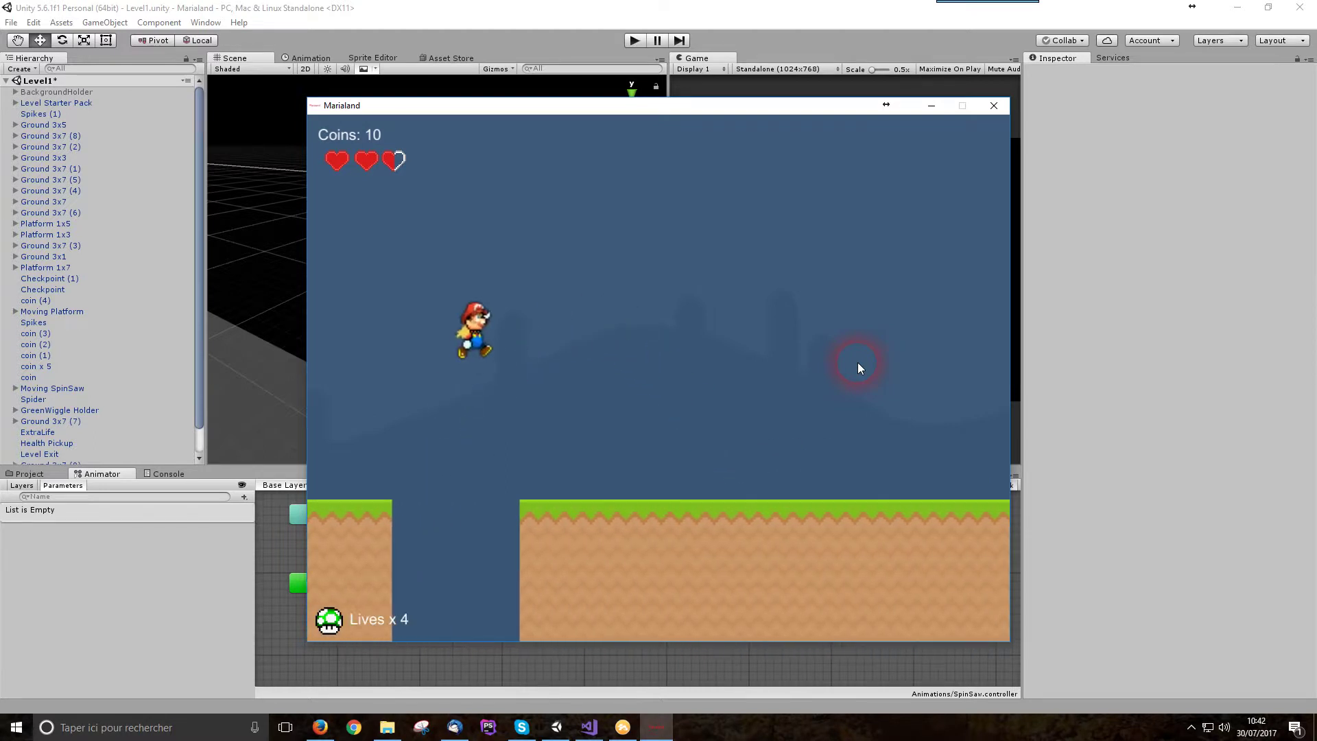
key("Left")
key("space")
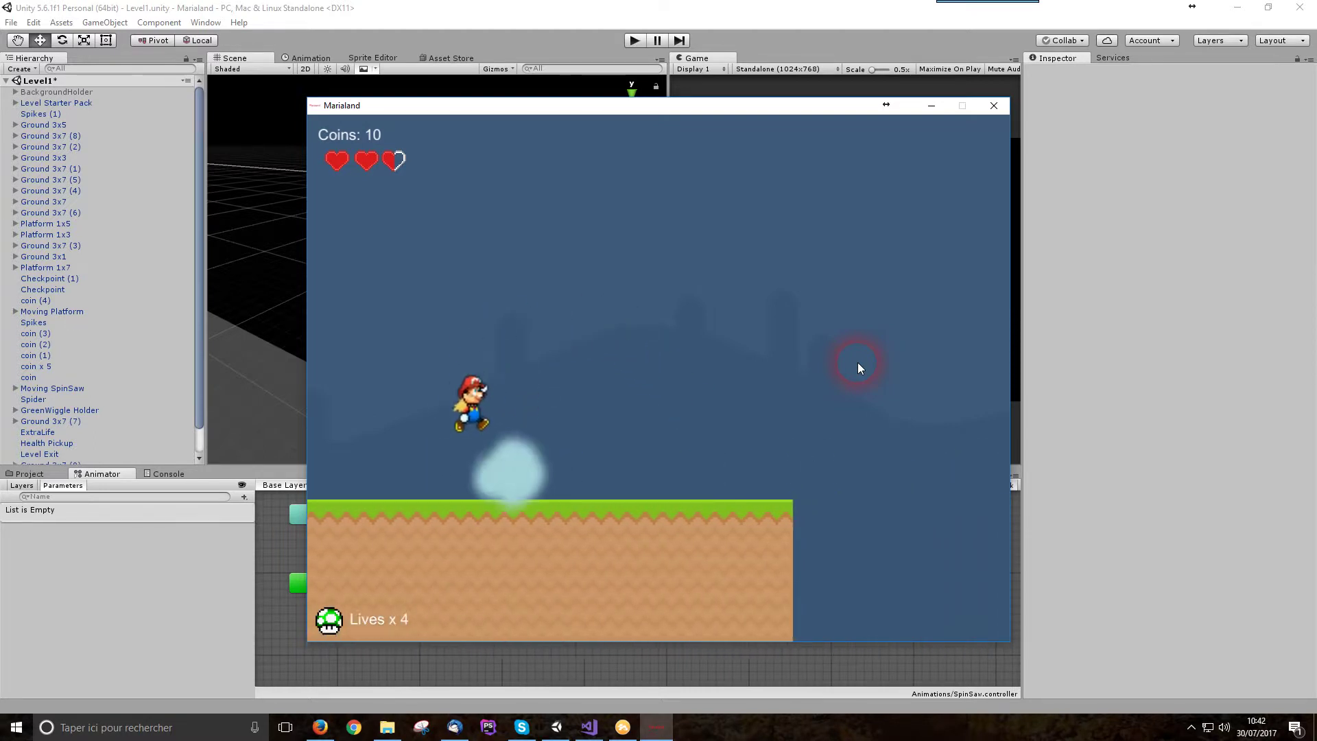
key("Right")
key("space")
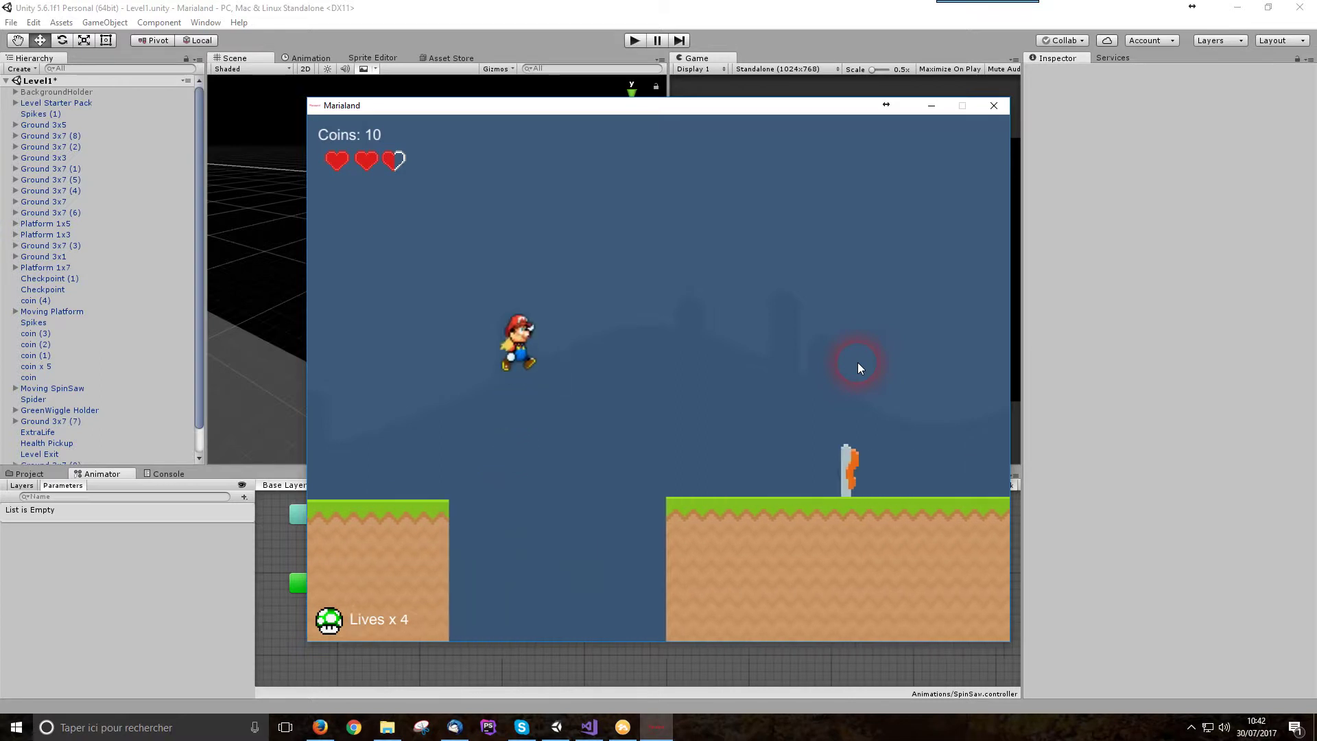
key("Right")
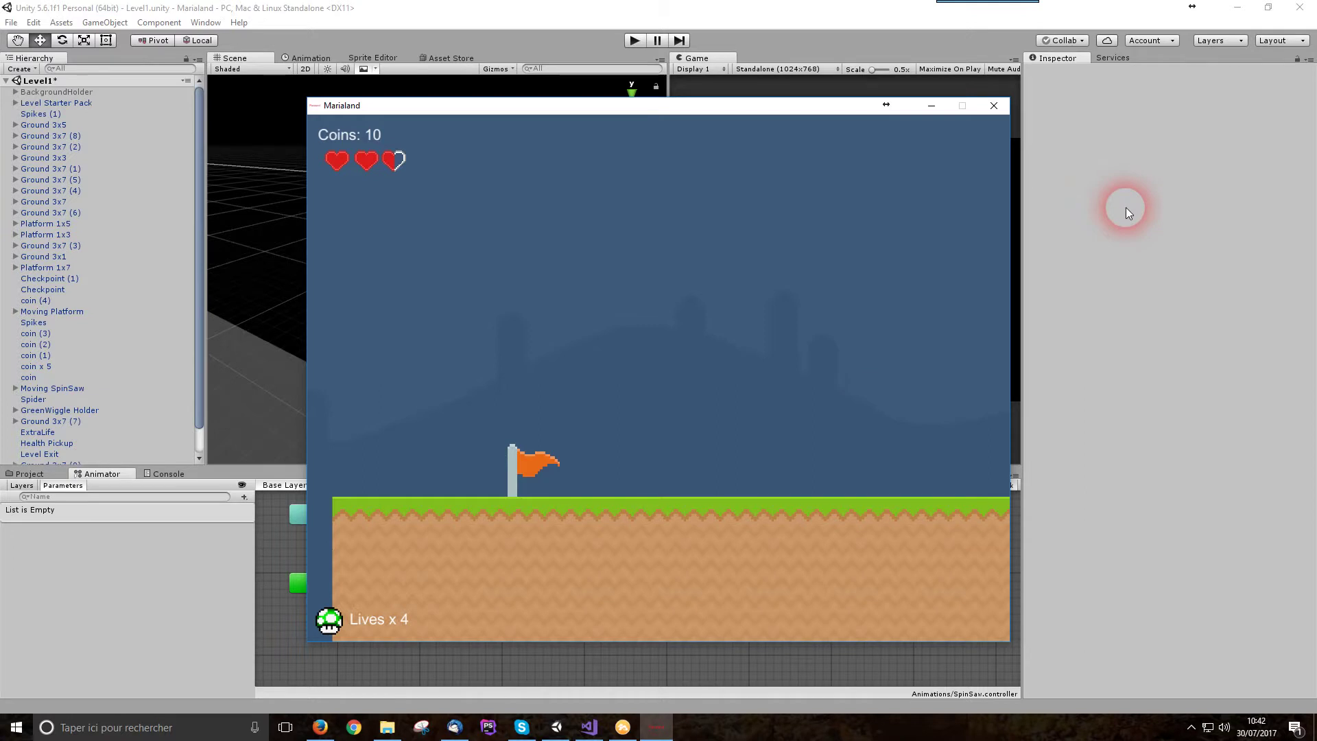
key("Right")
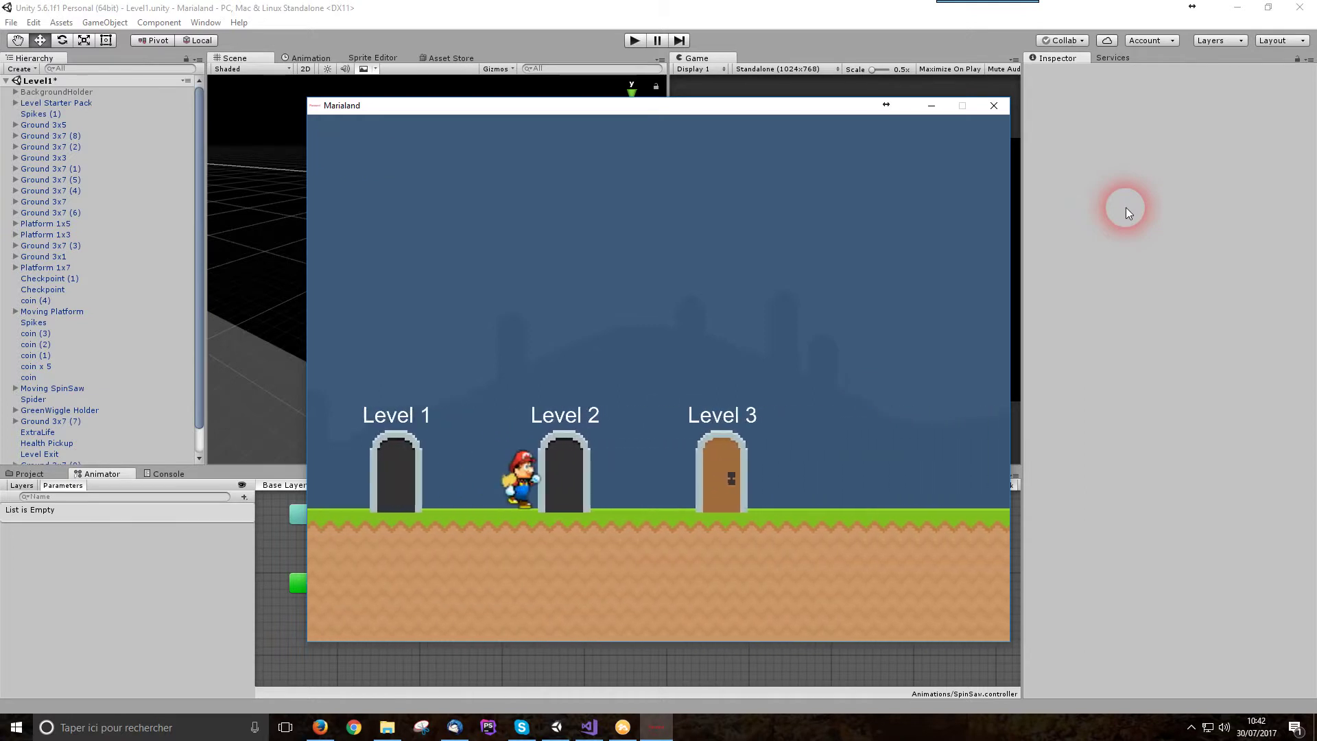
Walk Mario to the Level 2 door and enter it.
key("Right")
key("Up")
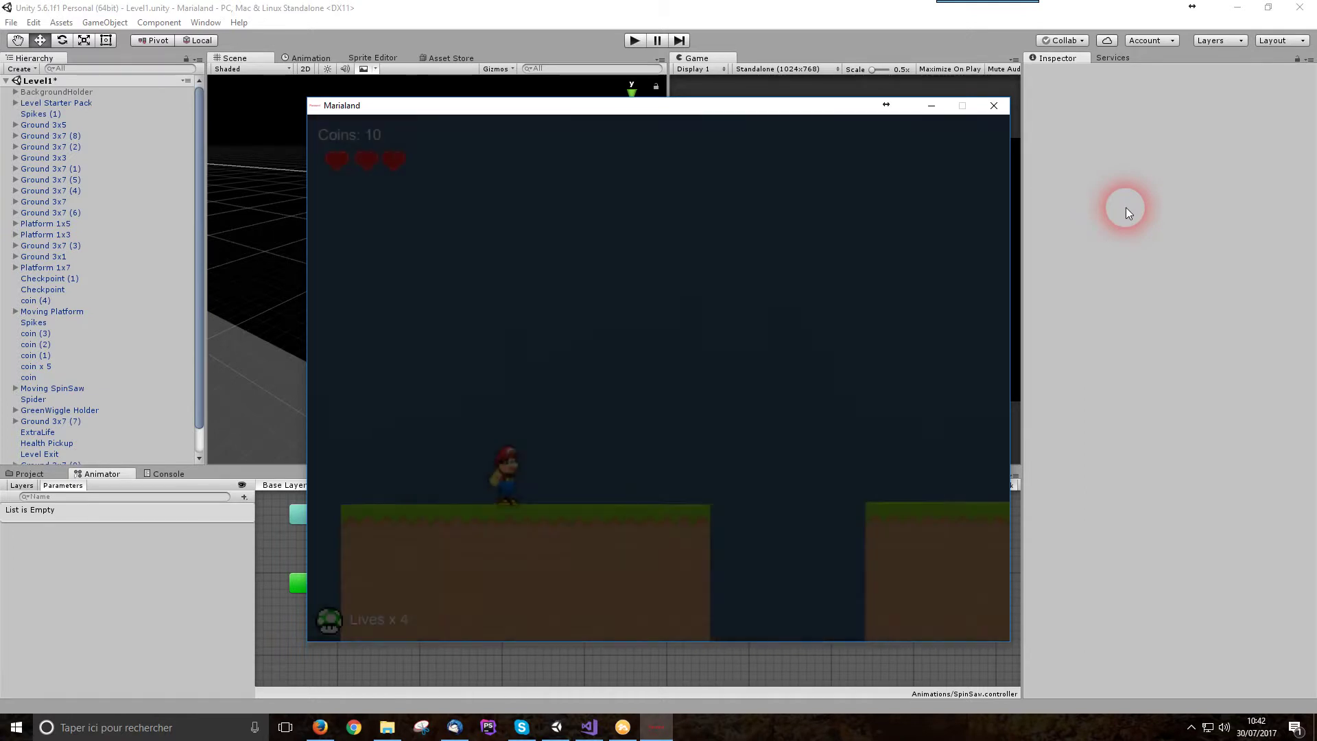
key("space")
Jump across Level 2's platforms, respawning after a fall, up to the floating platform.
key("Right")
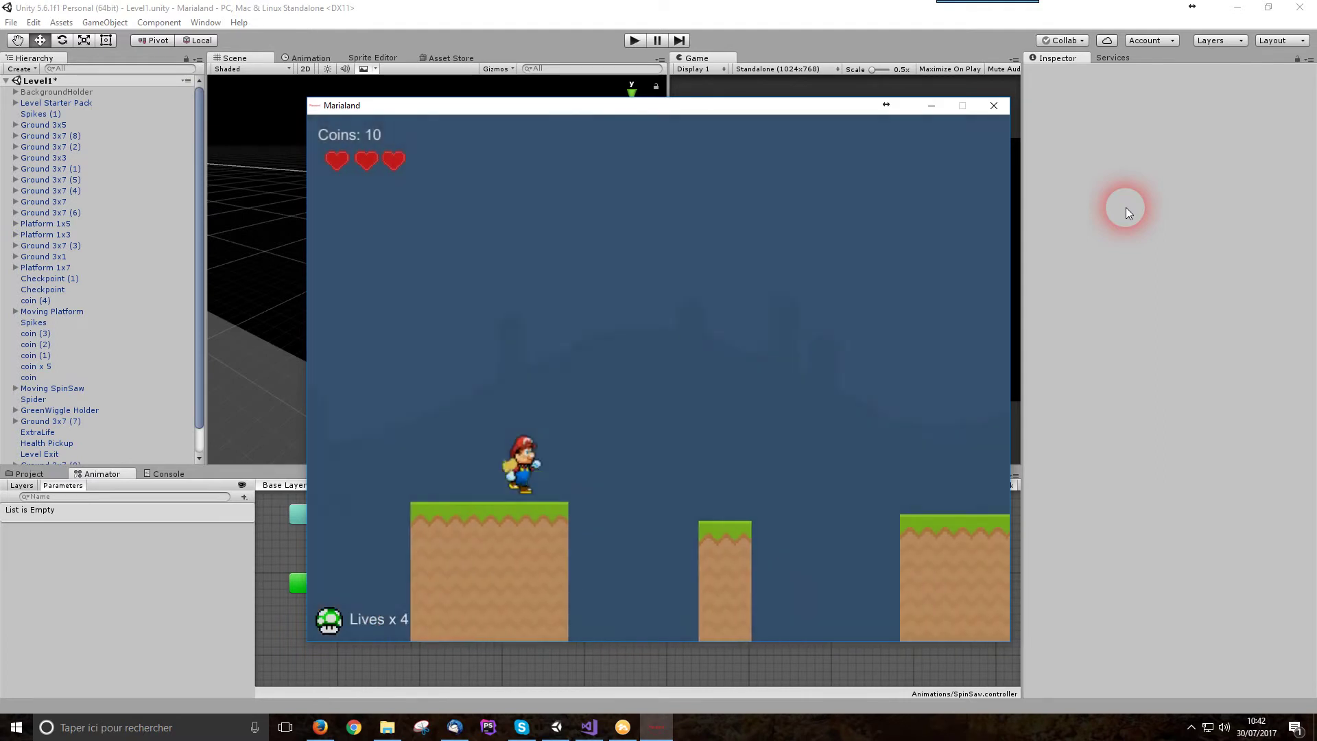
key("space")
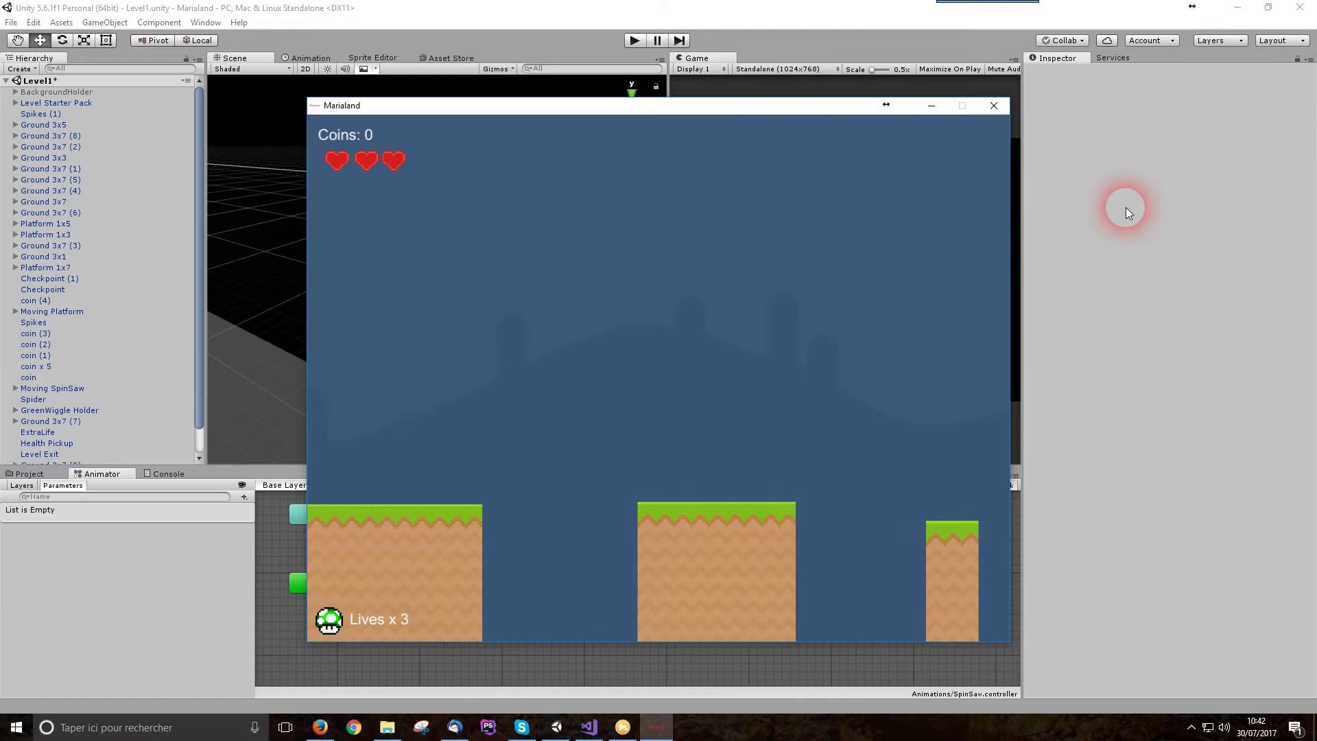
key("Right")
key("space")
key("space")
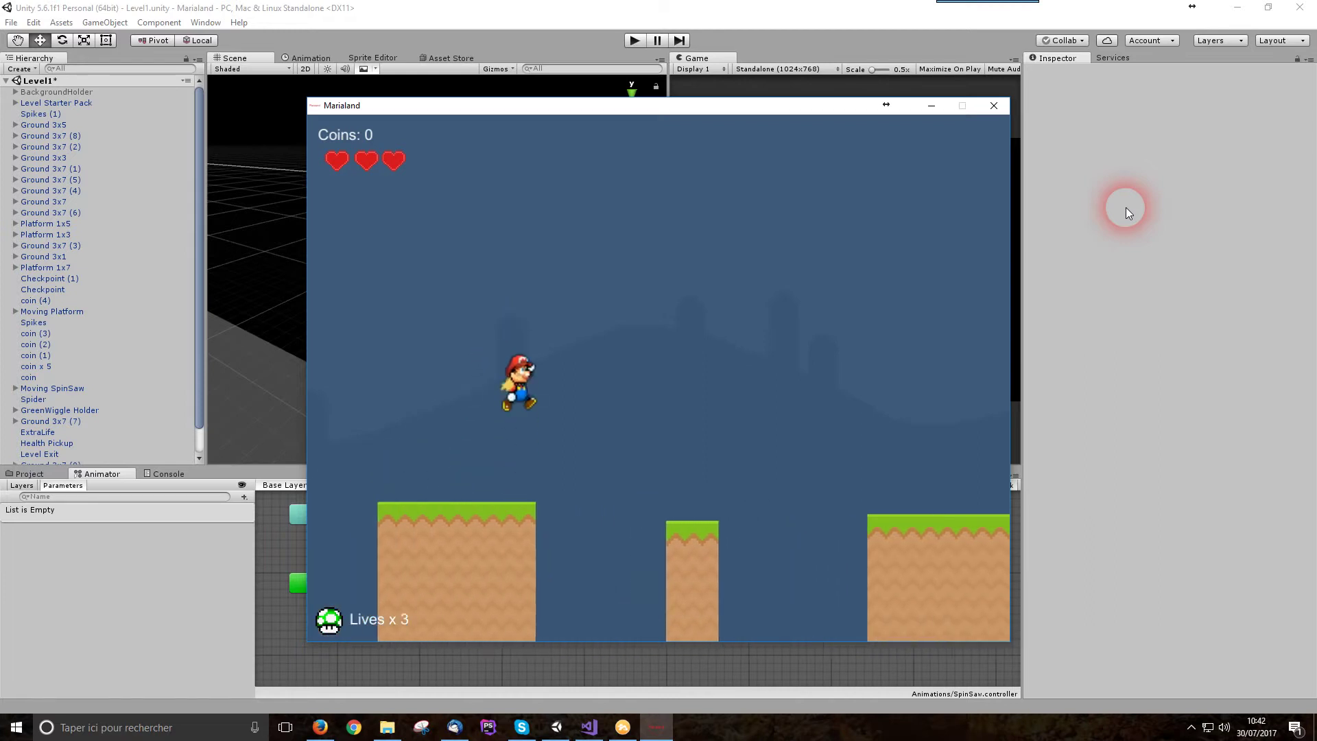
key("space")
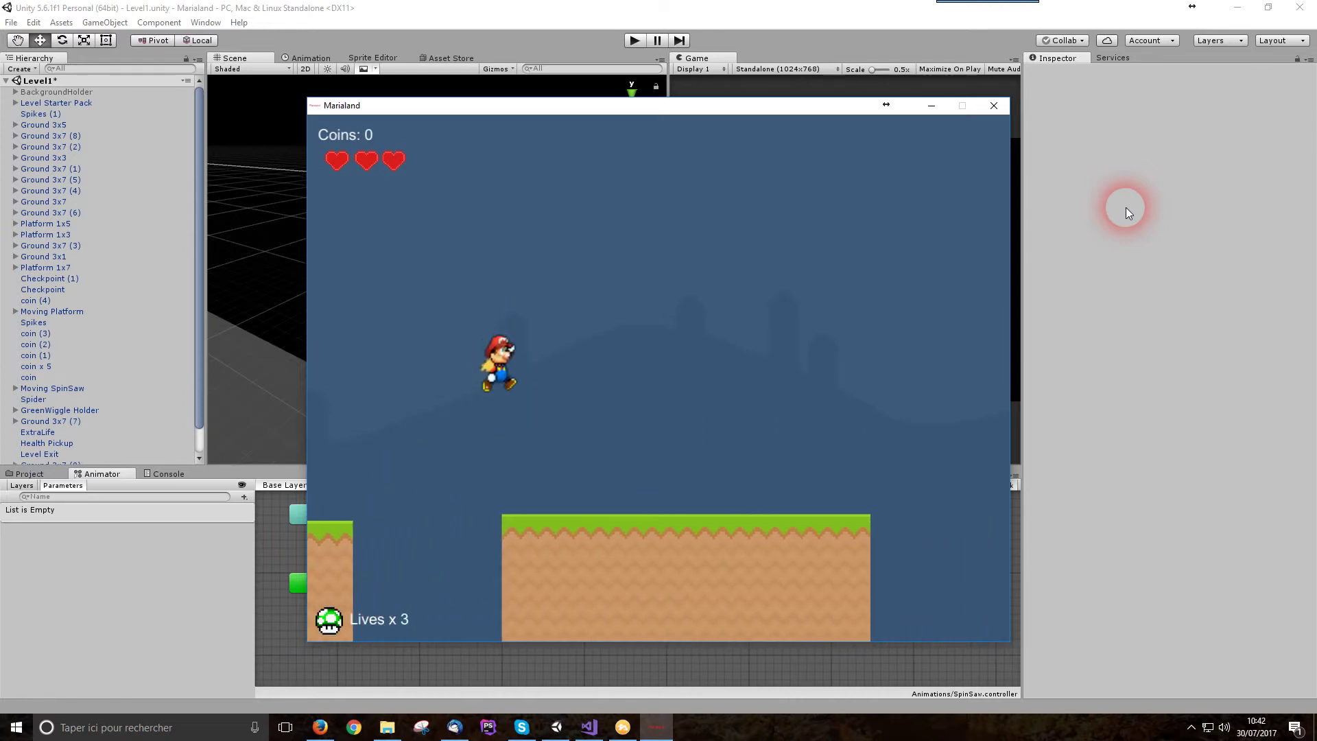
key("space")
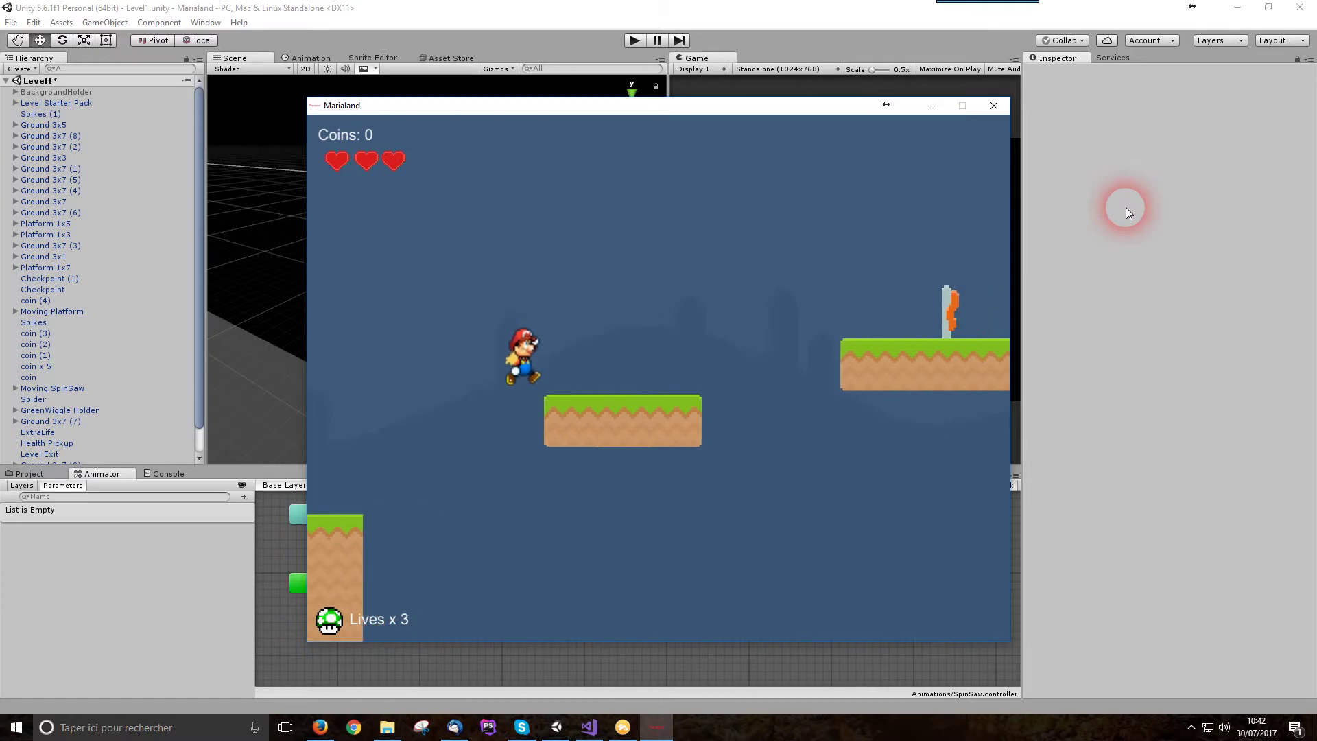
key("space")
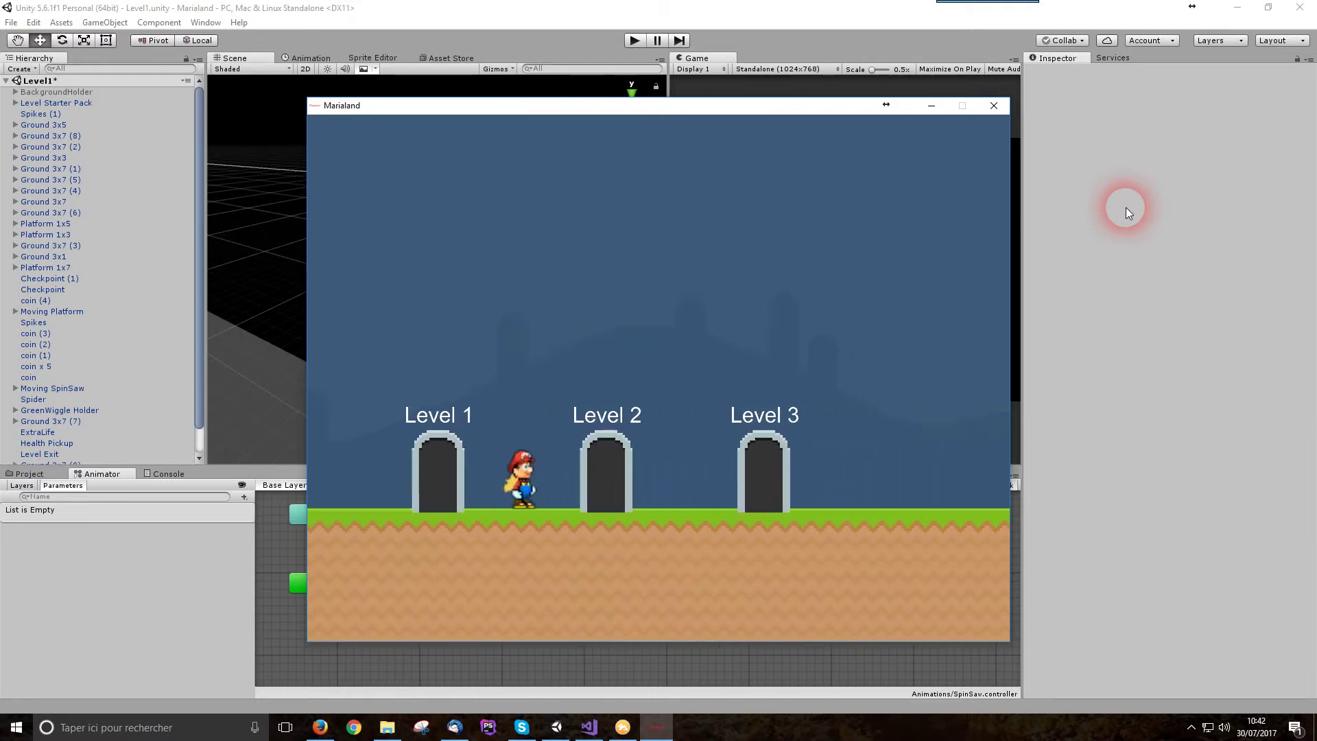
Enter the Level 3 door, drop to the ground, and run from the falling saw and boss.
key("Up")
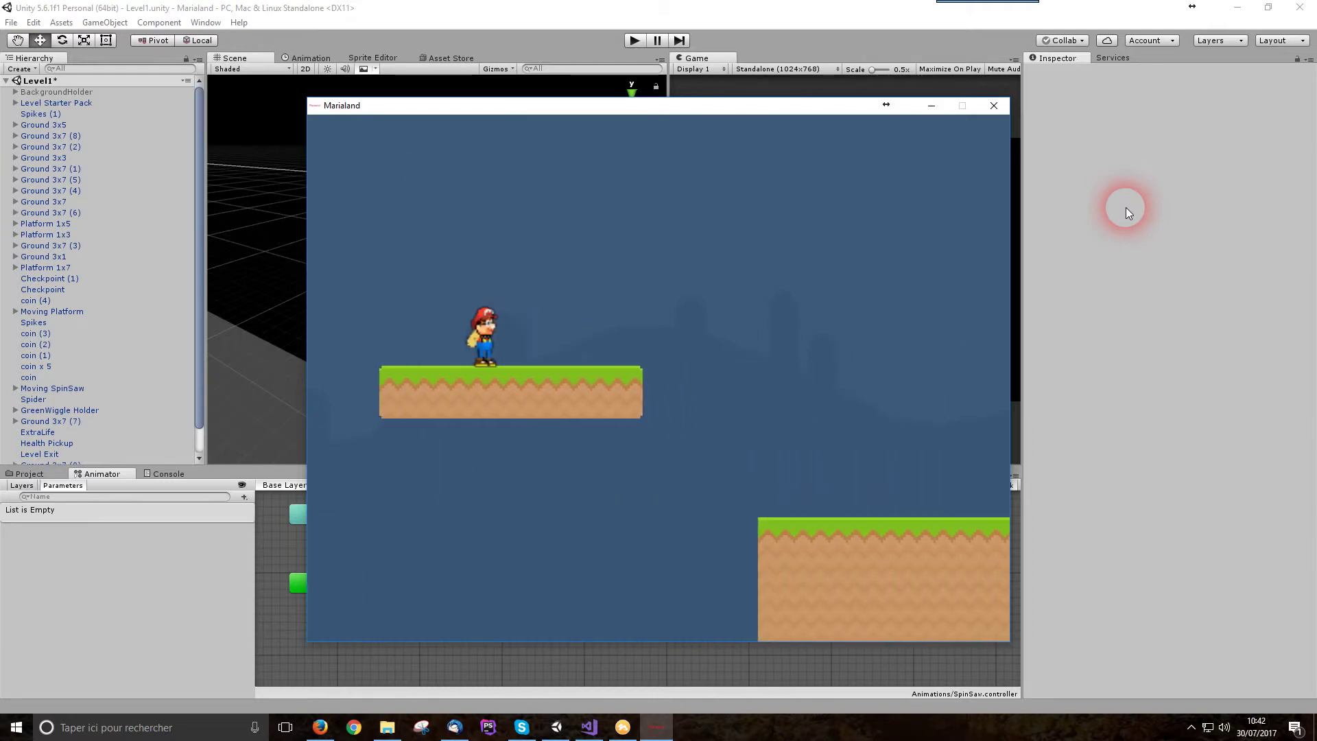
key("Right")
key("space")
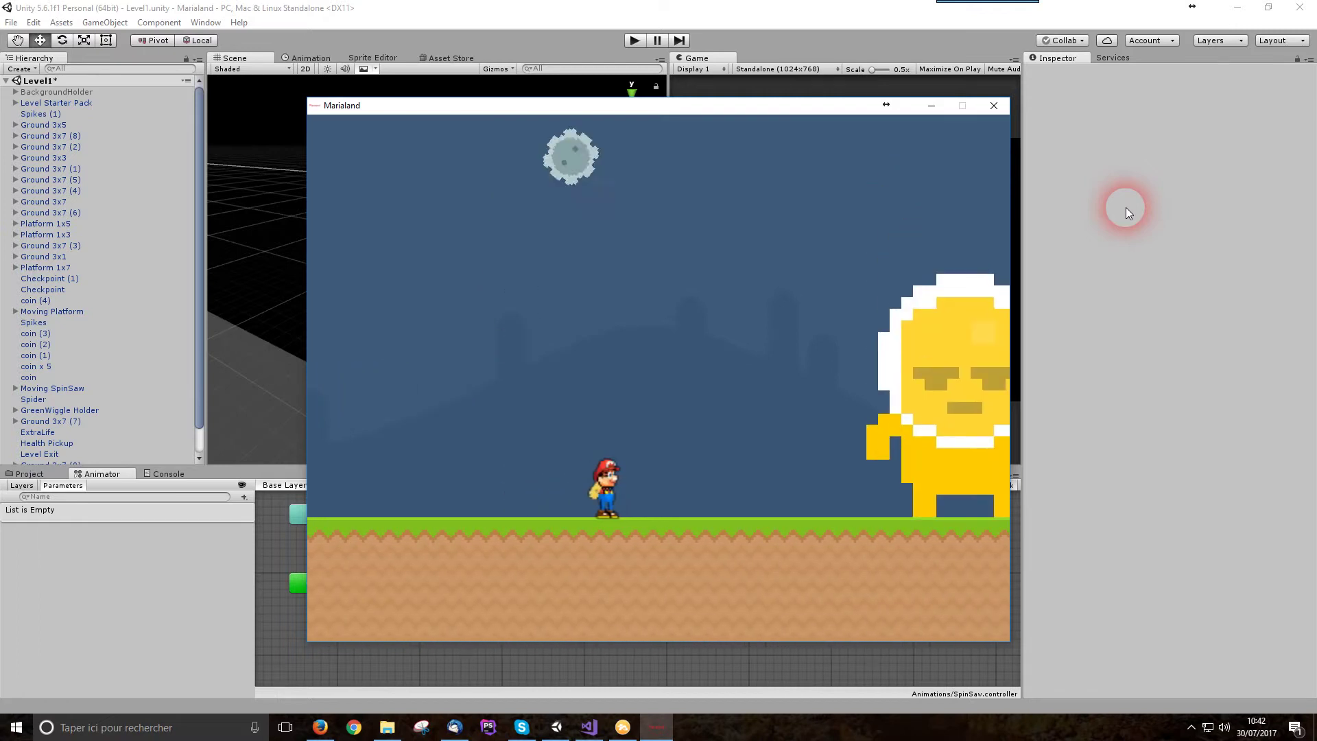
key("Left")
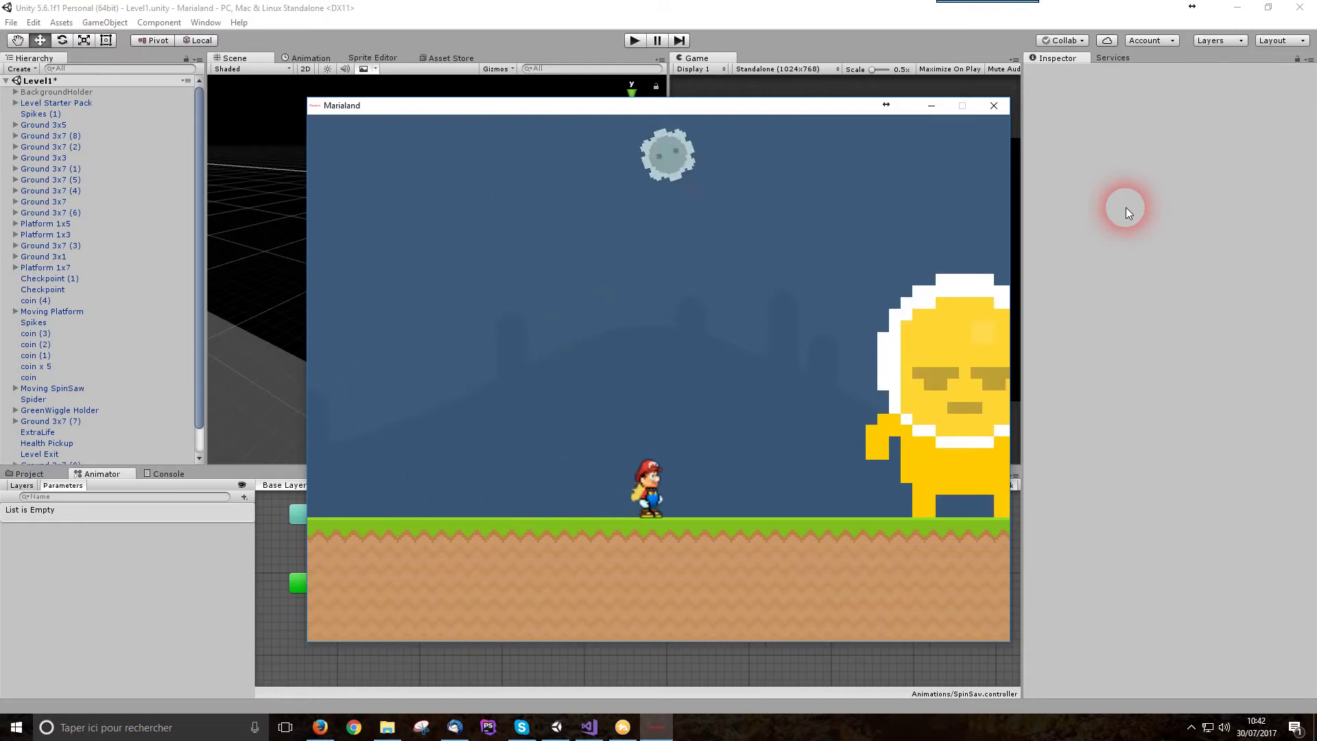
key("Left")
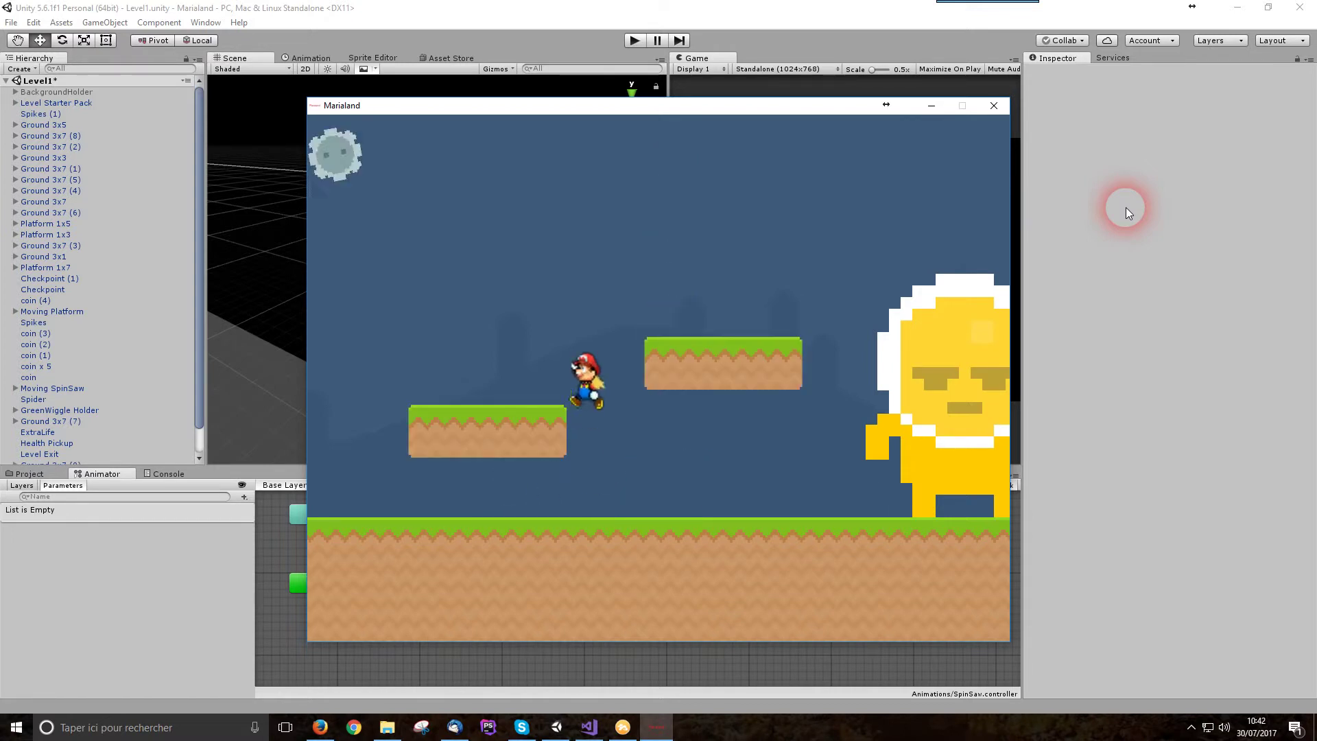
key("Right")
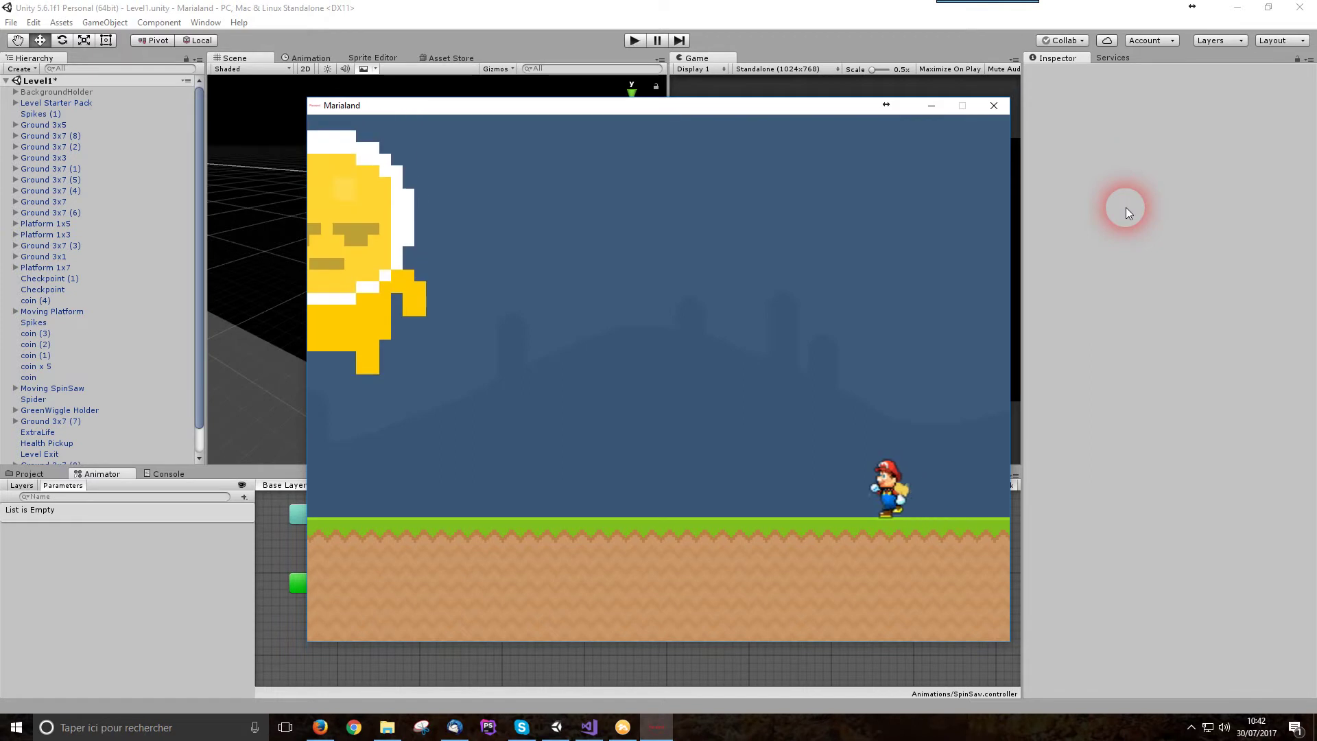
key("Left")
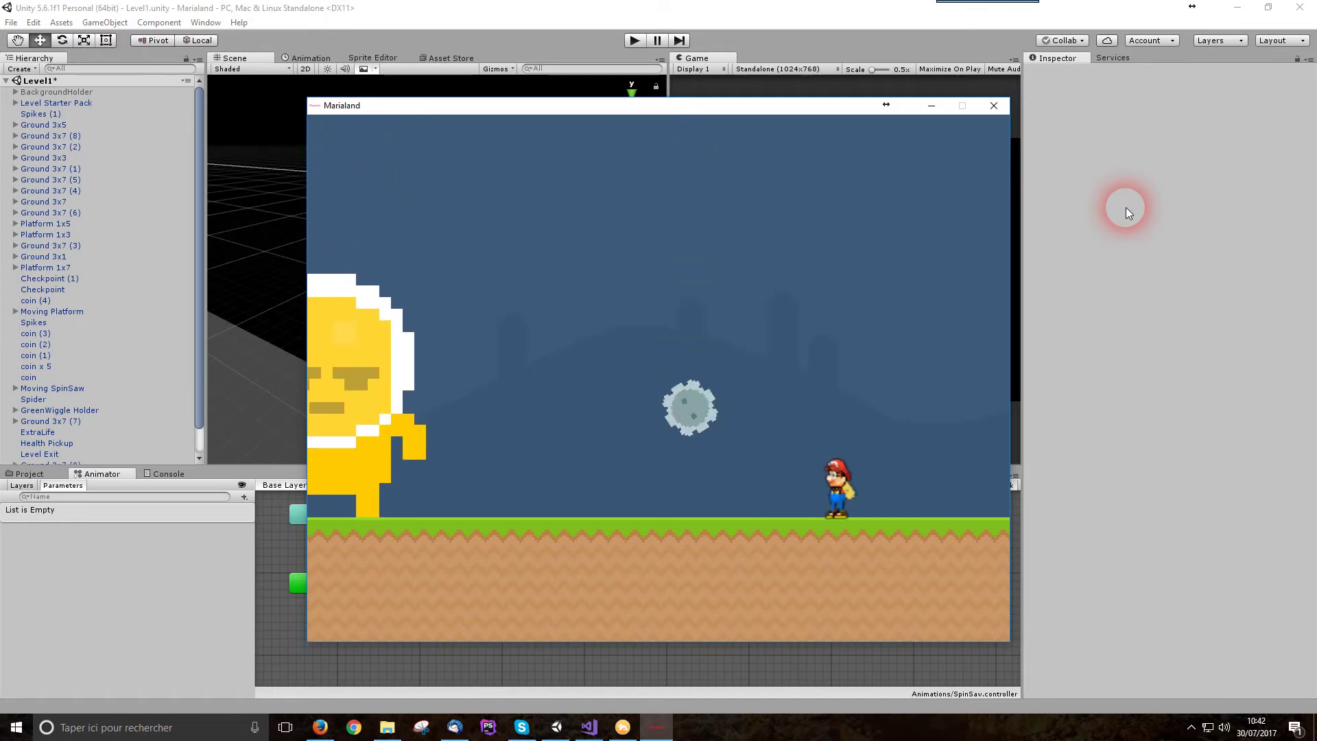
Jump onto the right platform and dodge the saws moving back and forth.
key("Right")
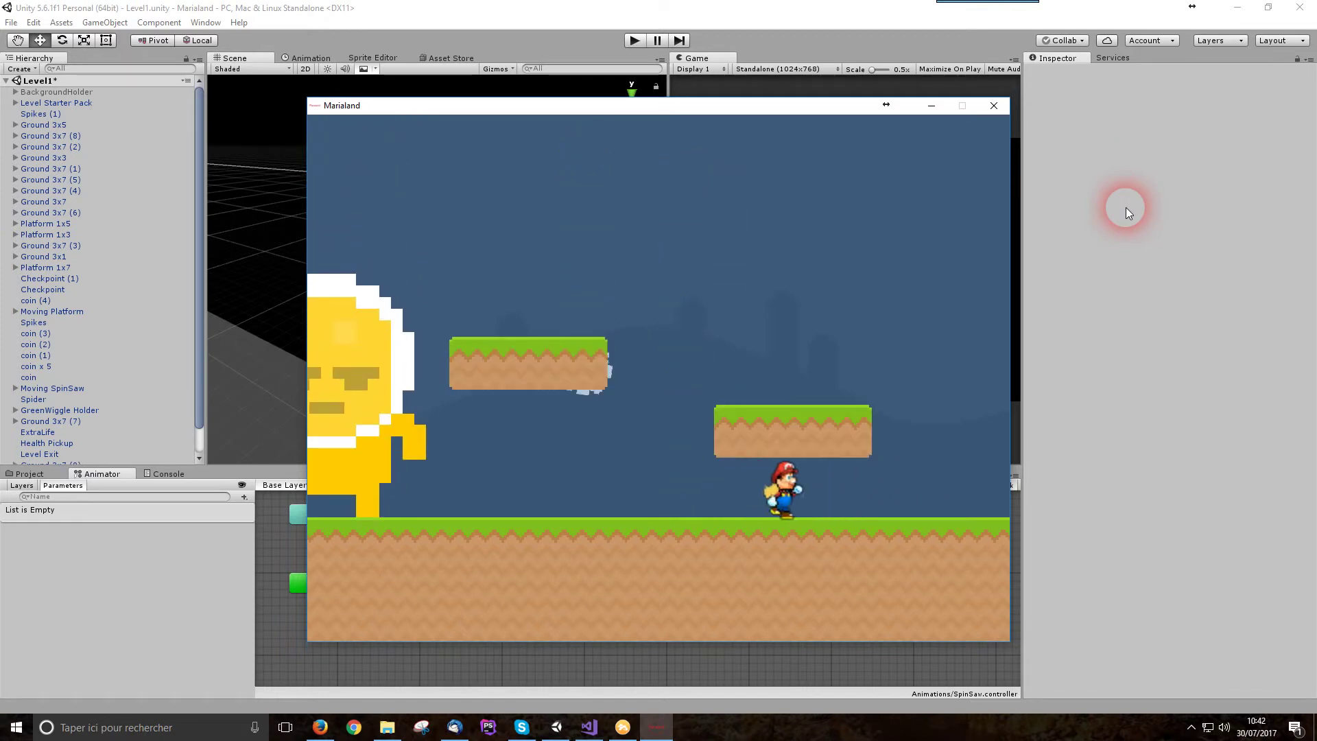
key("Left")
key("space")
key("Right")
key("space")
key("Left")
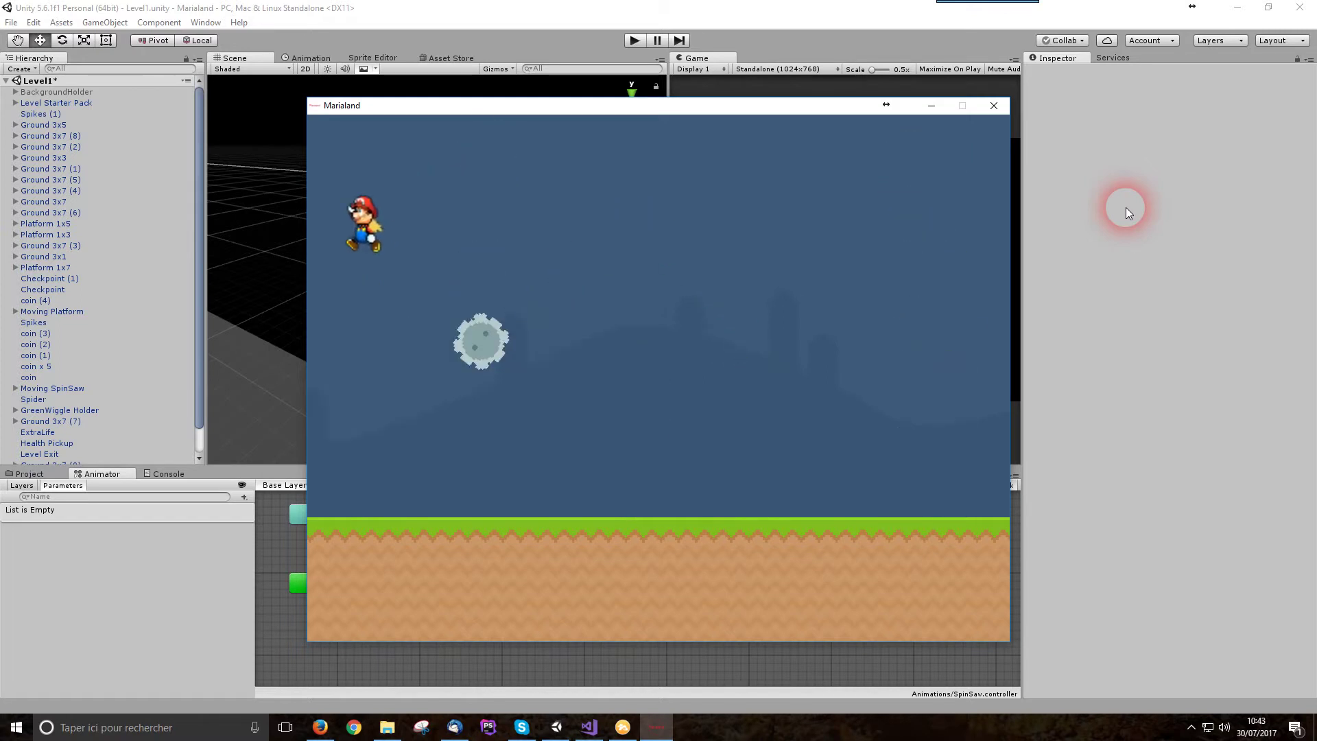
key("Left")
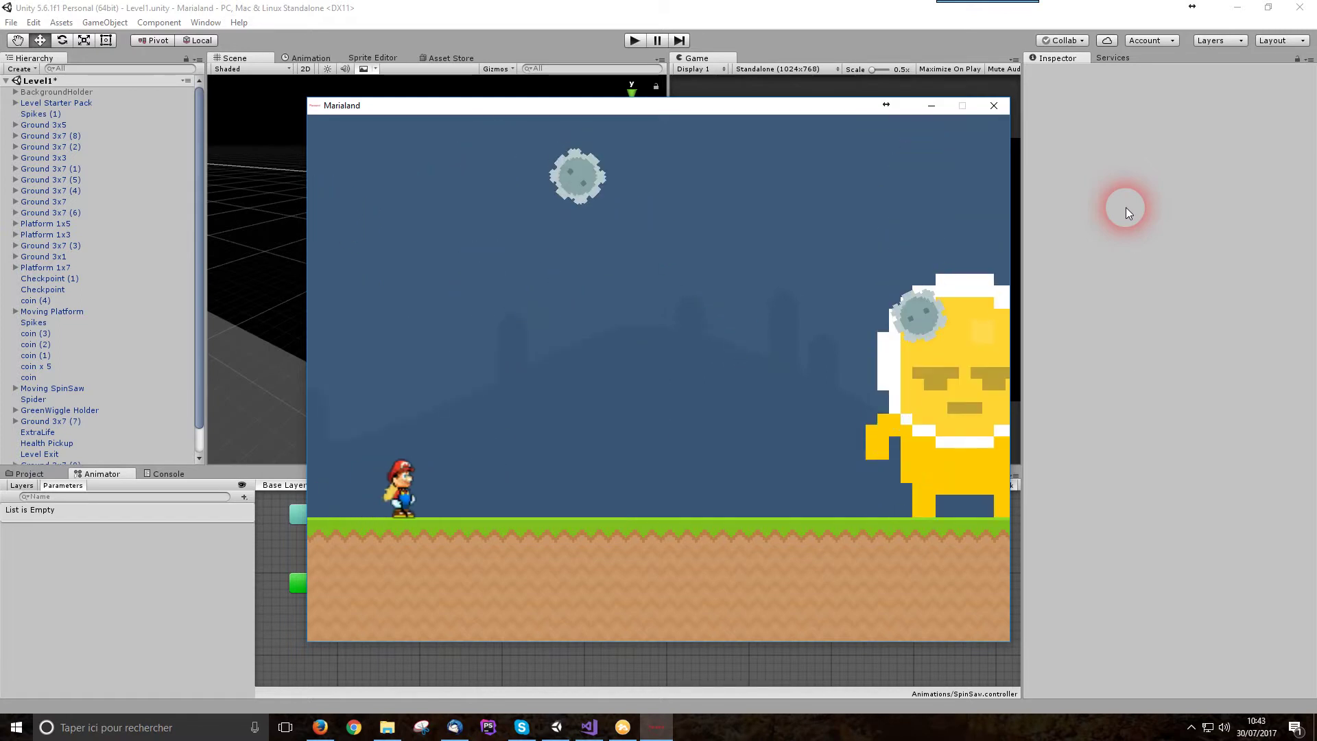
key("Right")
key("Left")
key("Left")
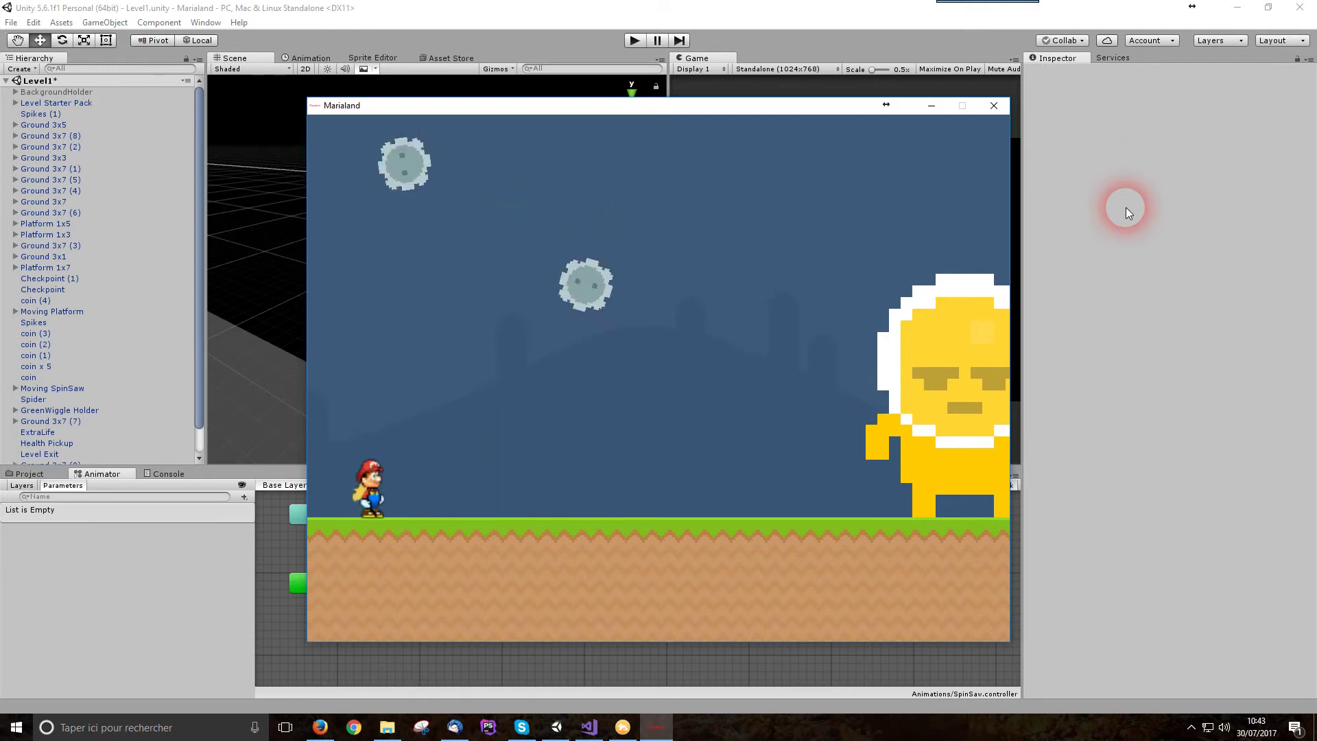
Jump across the floating platforms past the middle saw to the right edge.
key("Right")
key("space")
key("space")
key("Right")
key("space")
key("Right")
key("space")
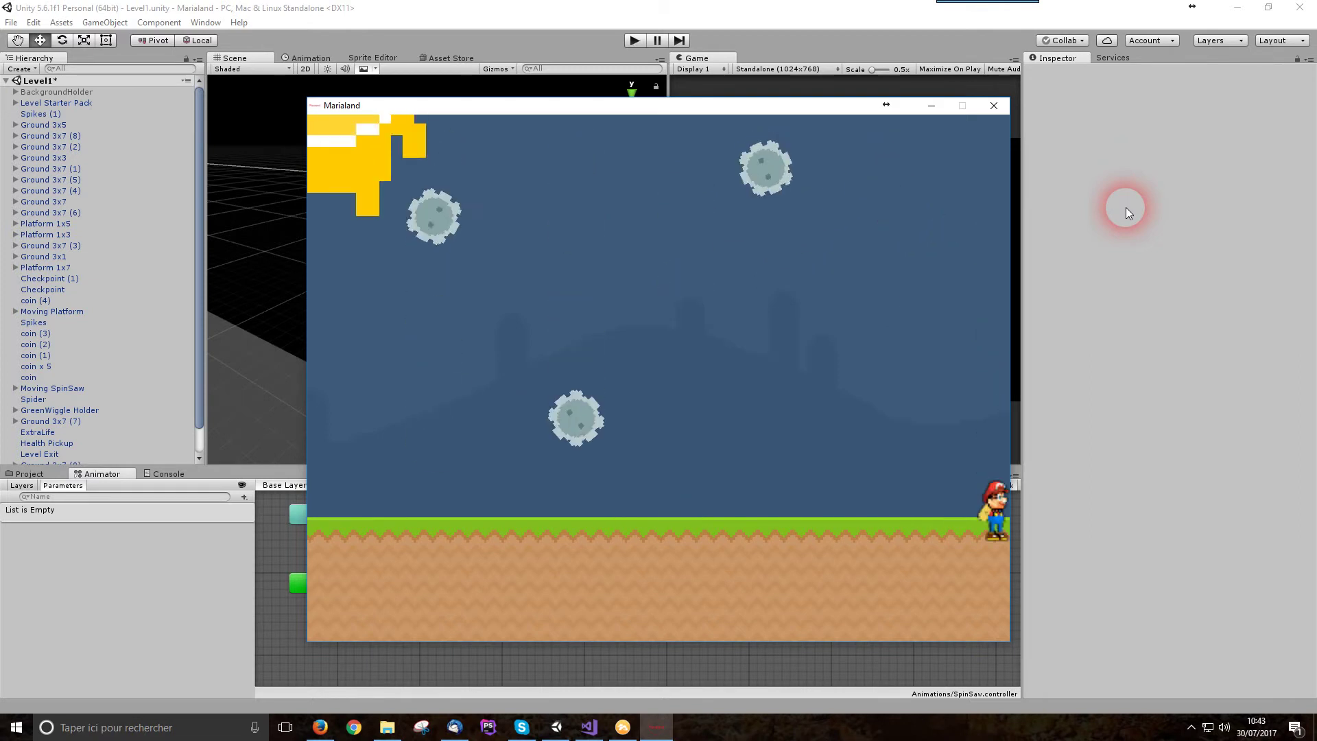
key("Left")
key("Right")
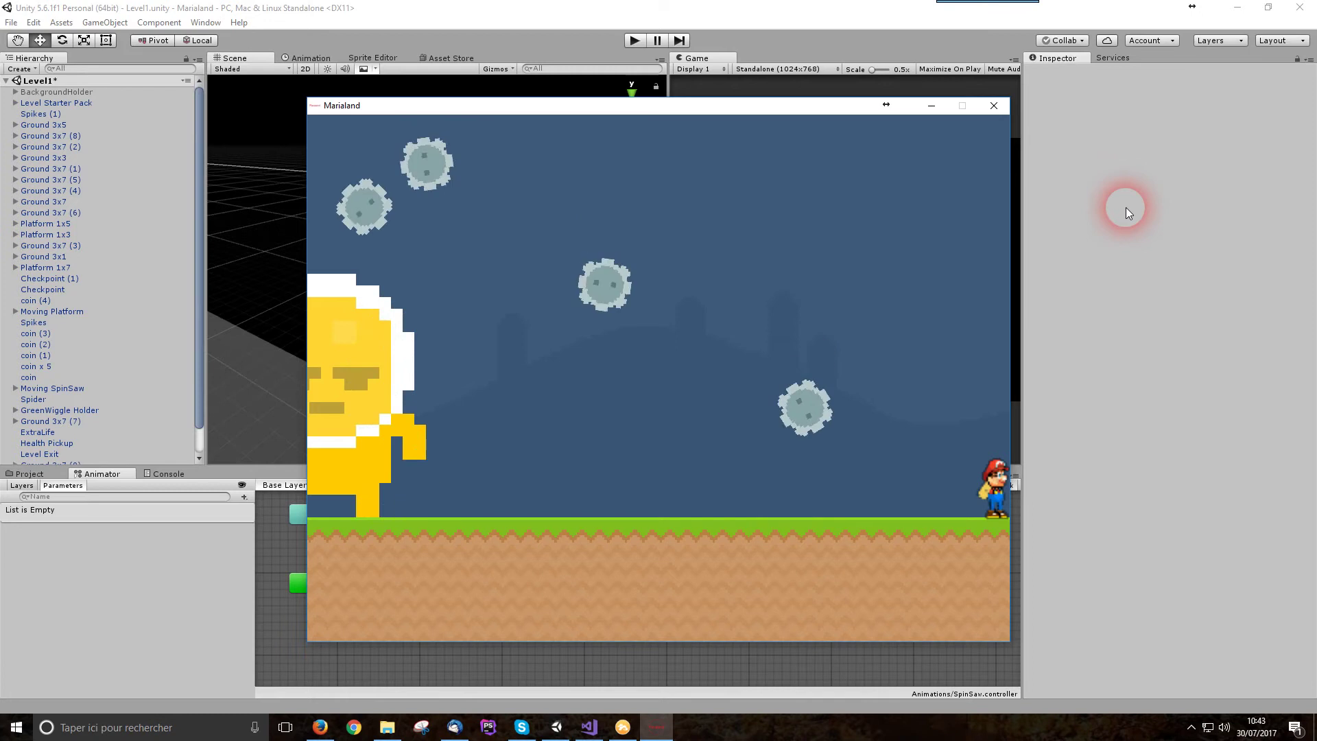
Climb Mario up and left across the grass platforms.
key("space")
key("Left")
key("space")
key("Left")
key("space")
key("Left")
key("space")
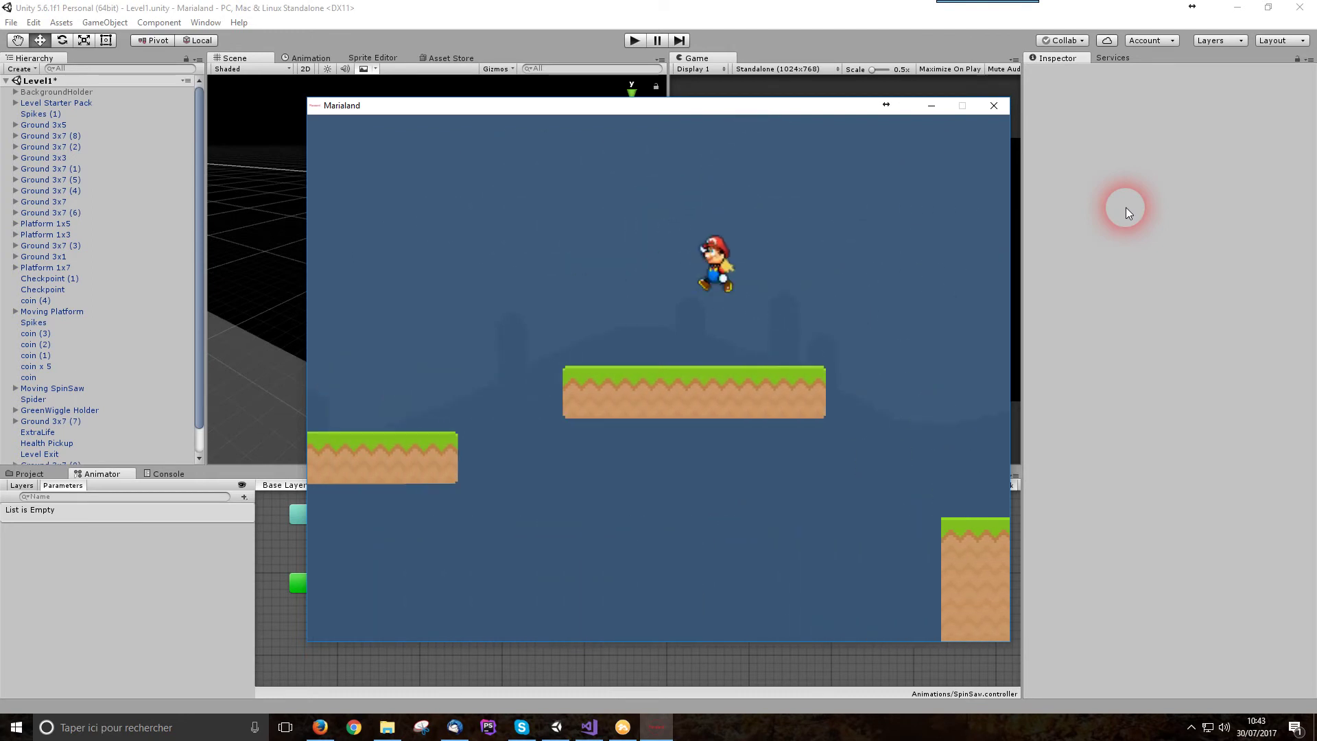
Run right over the gap, activate the checkpoint flag, and head to the level exit.
key("Right")
key("space")
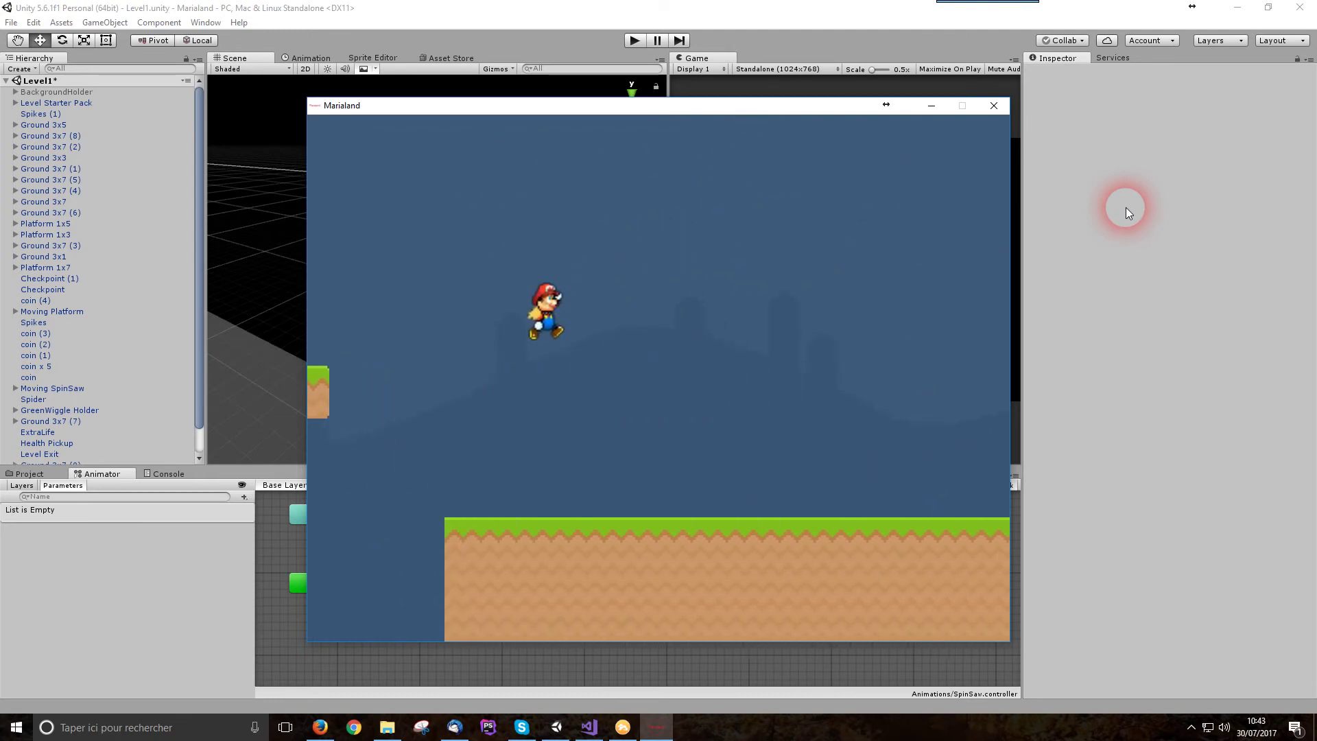
key("Left")
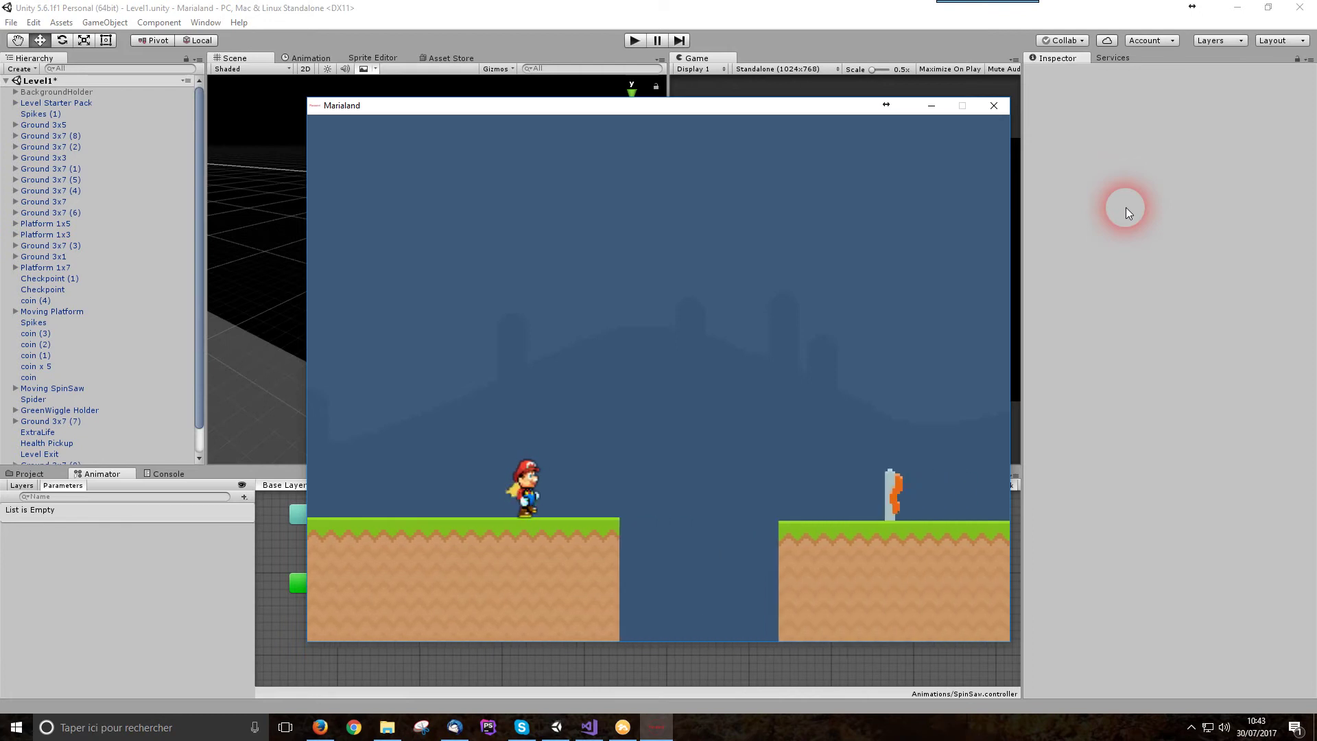
key("space")
key("ctrl")
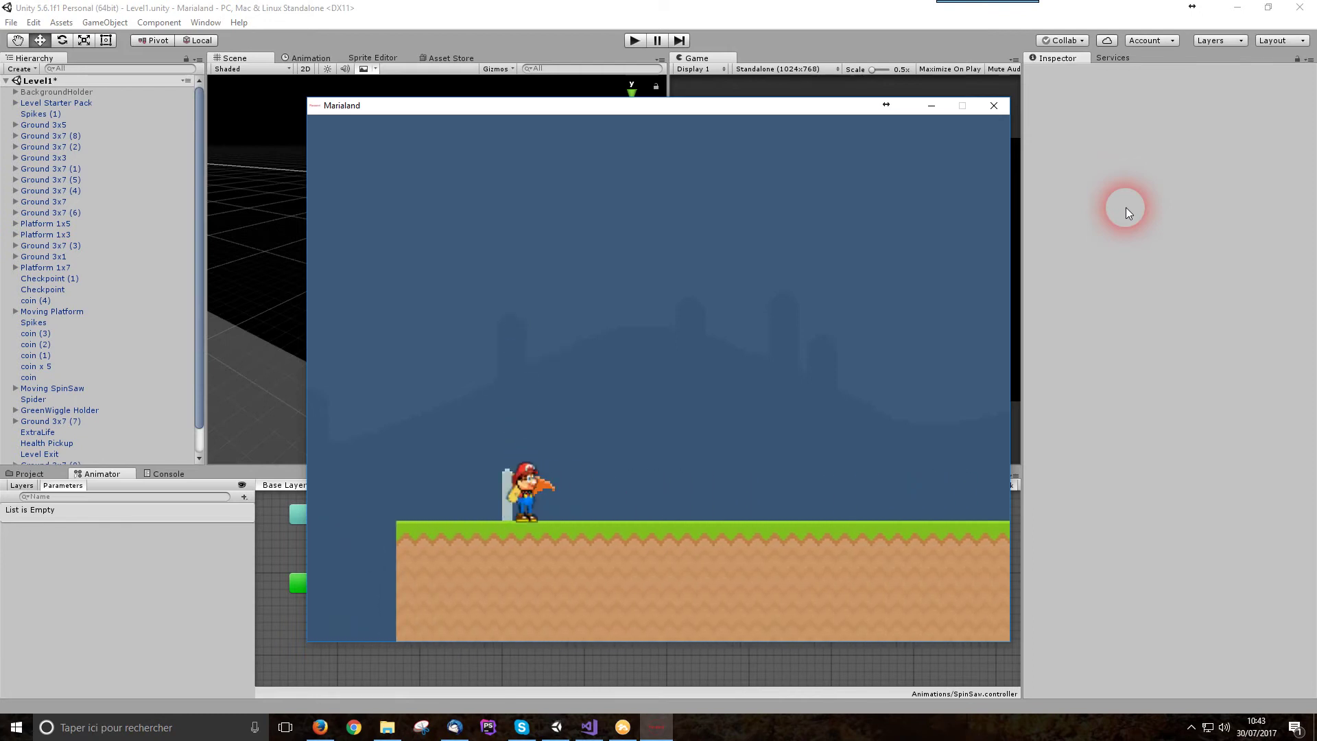
key("Right")
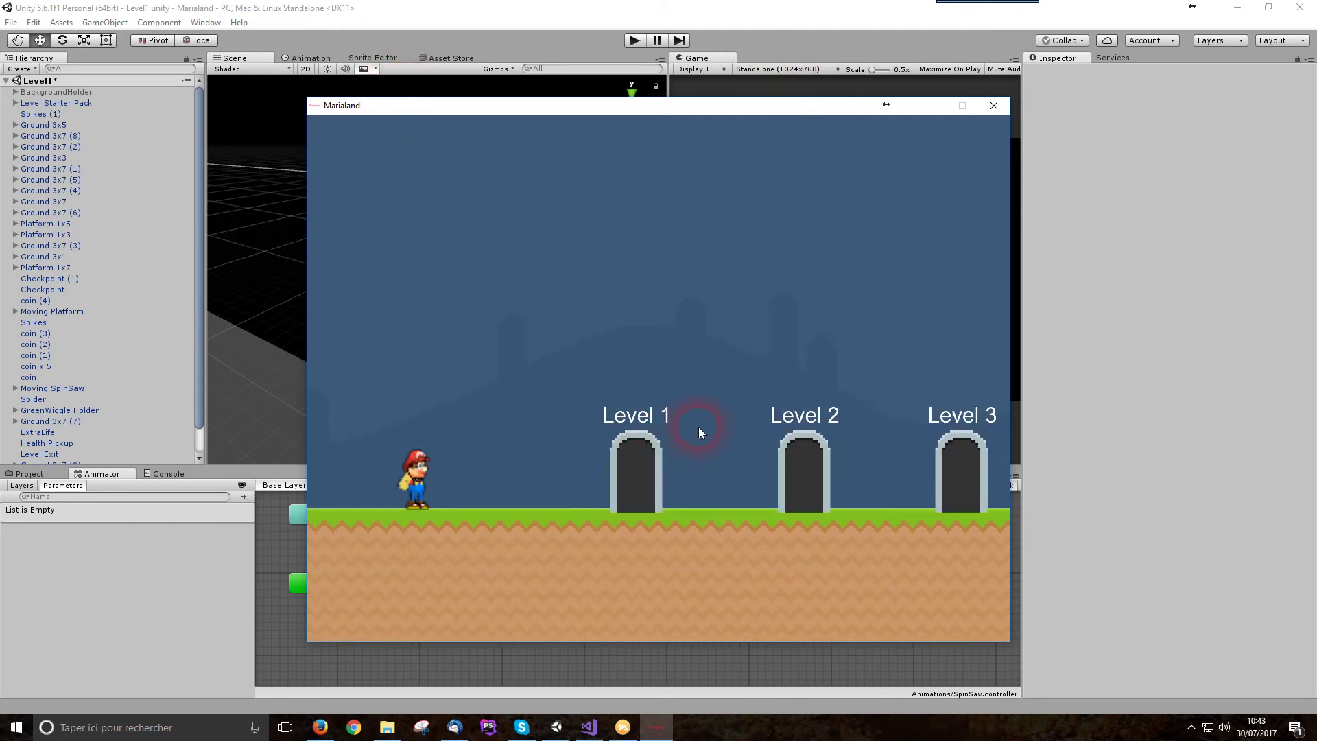
Walk Mario into the Level 1 door in the level-select hub.
key("space")
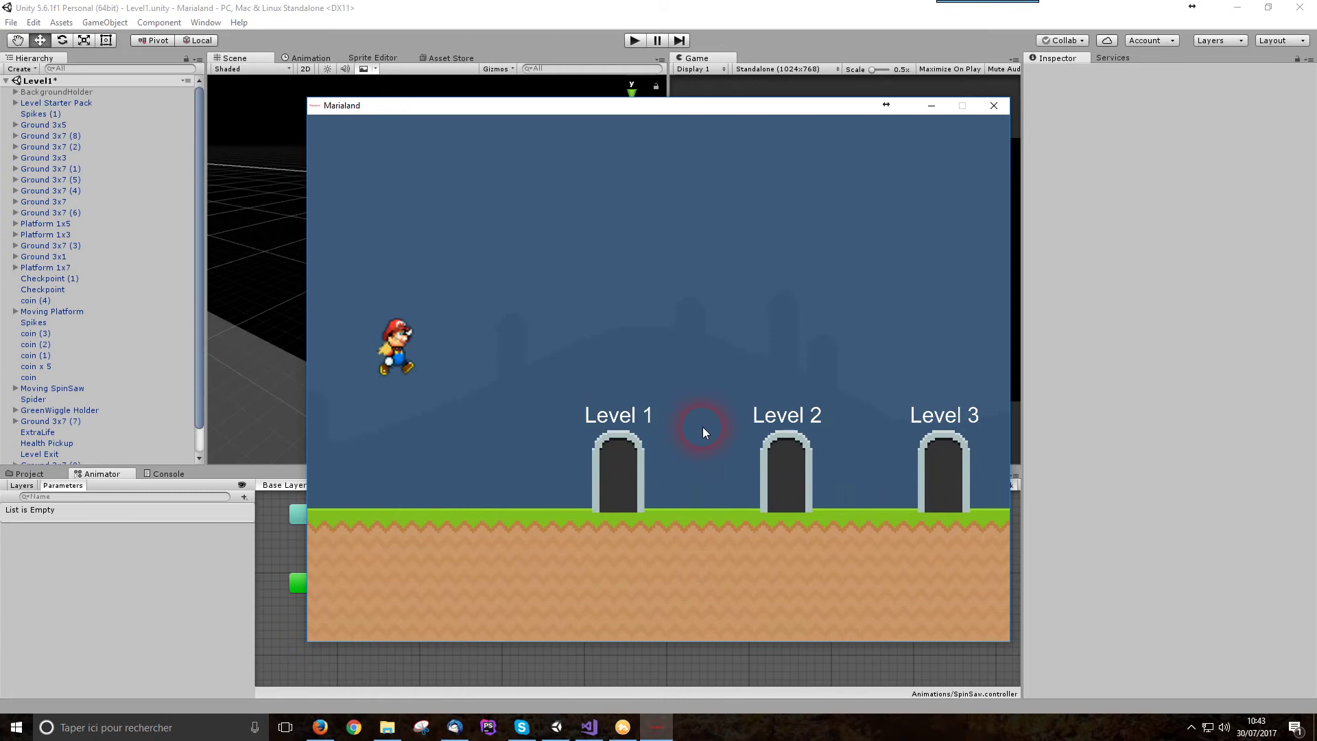
key("Right")
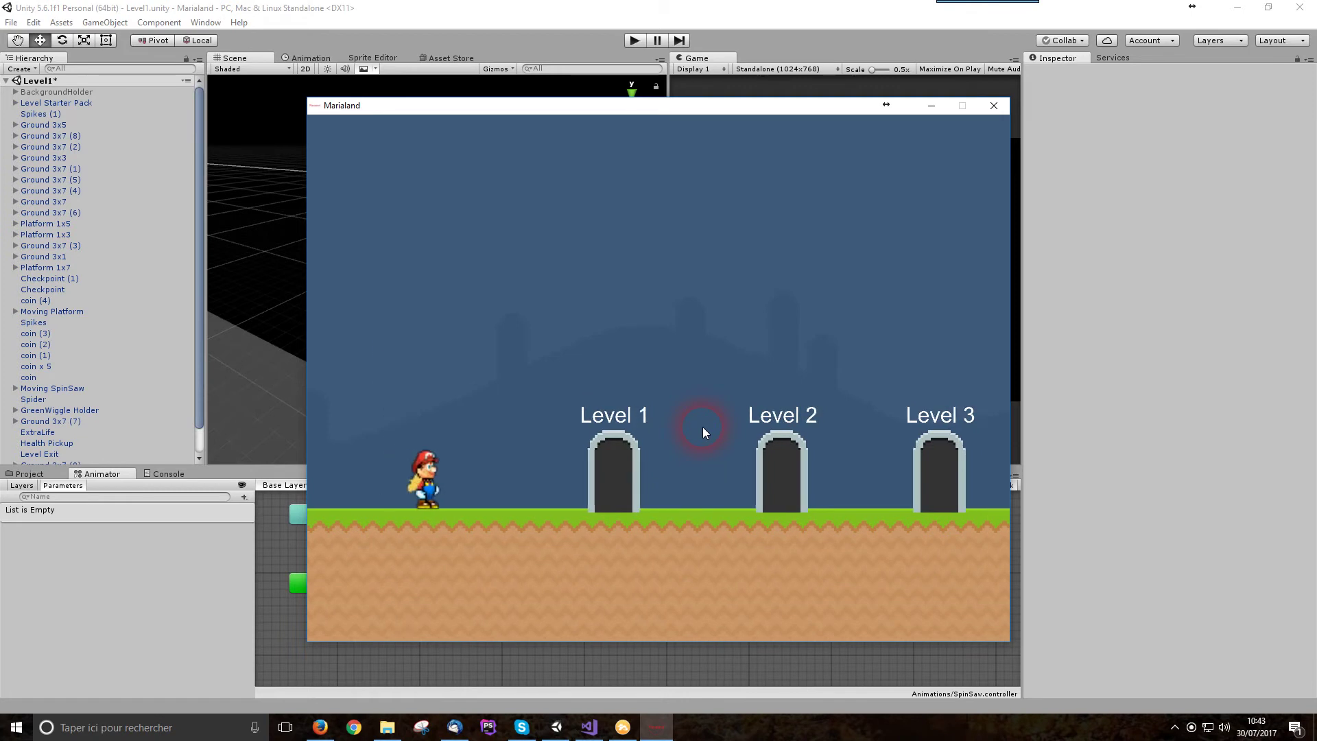
key("Right")
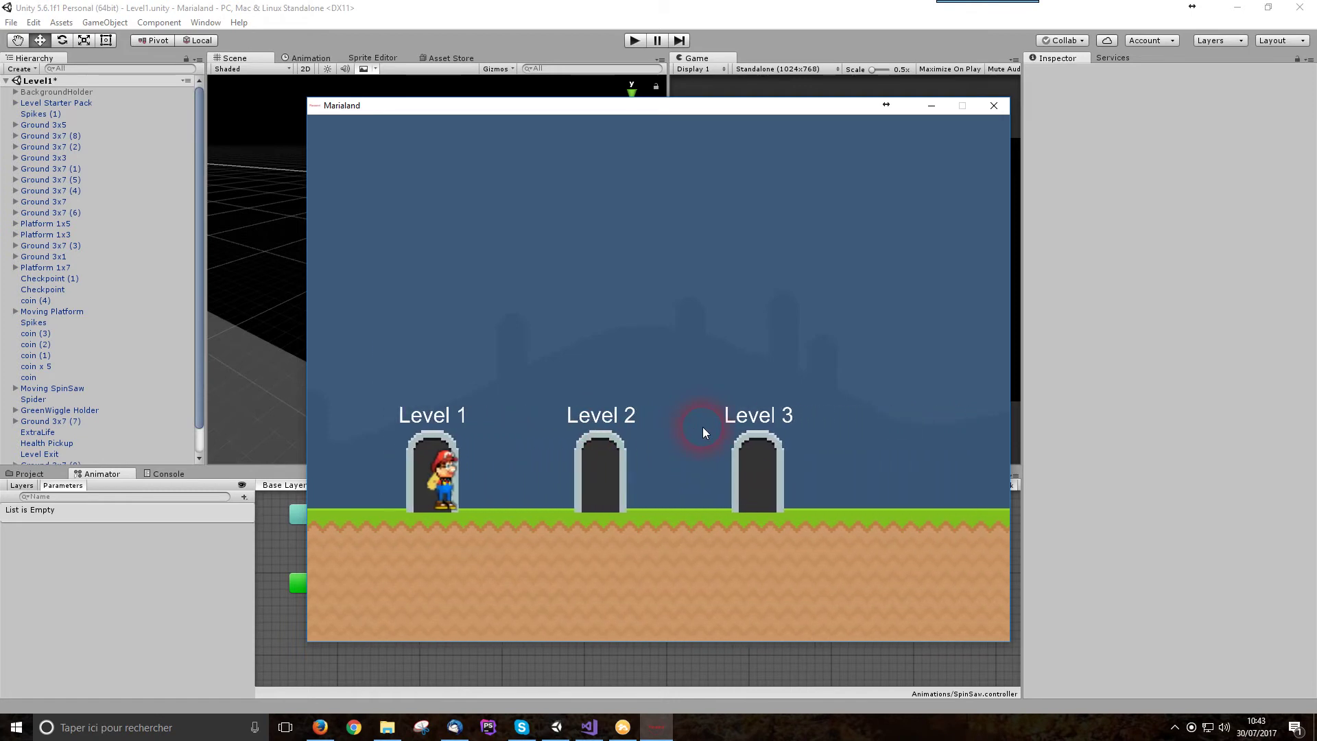
Pause the game, quit to the main menu, and quit the game.
key("Return")
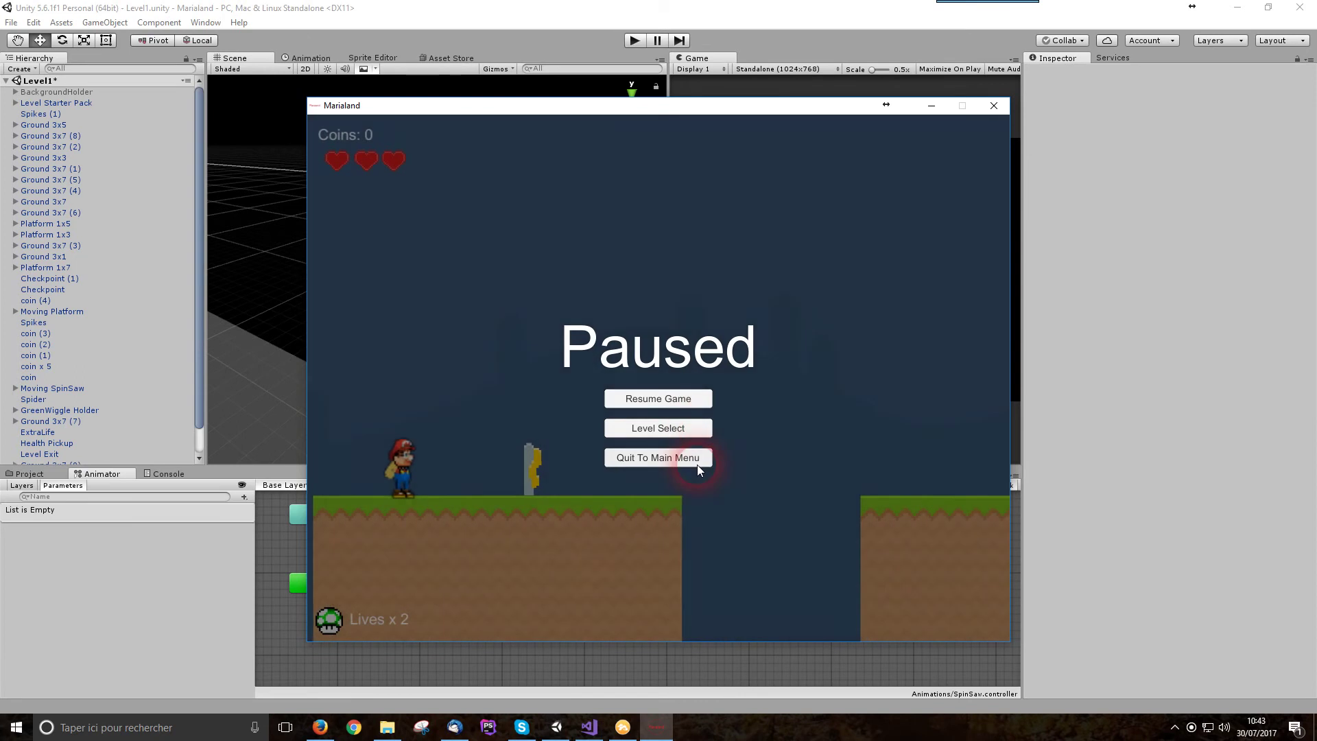
left_click(699, 463)
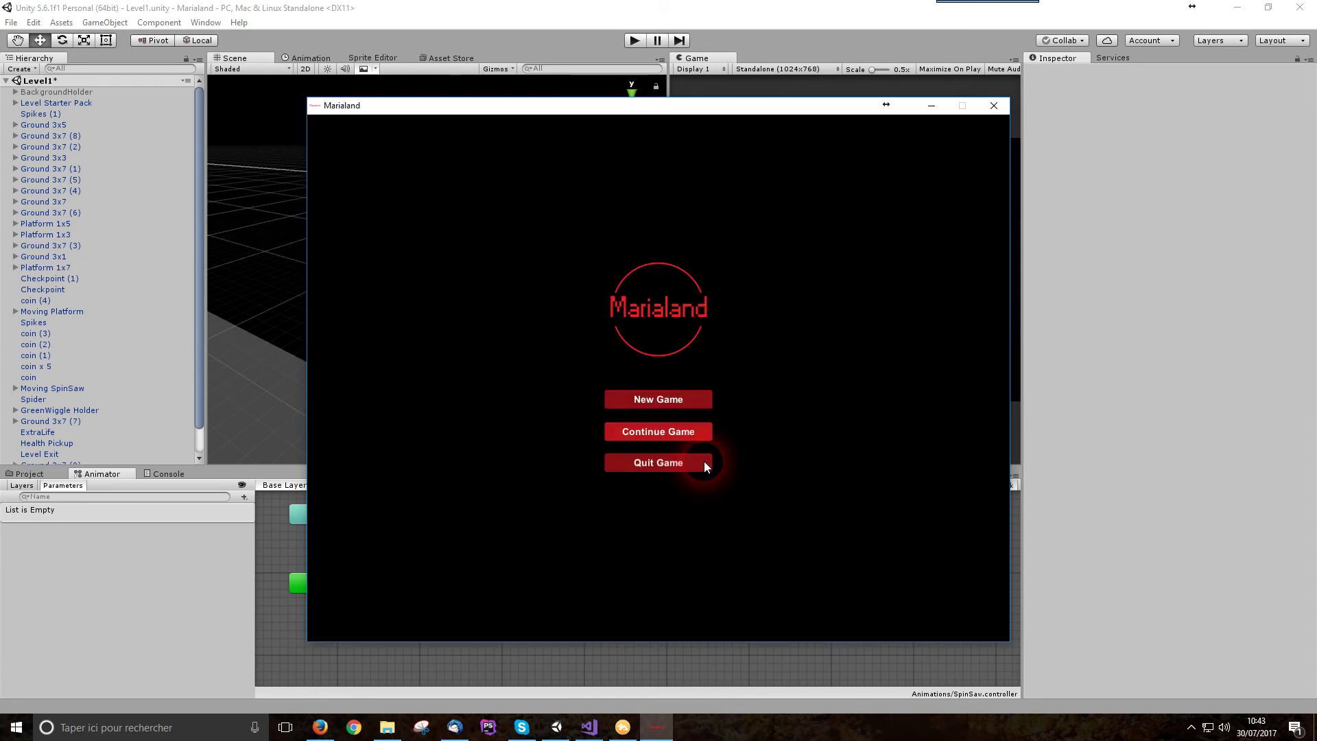
left_click(703, 462)
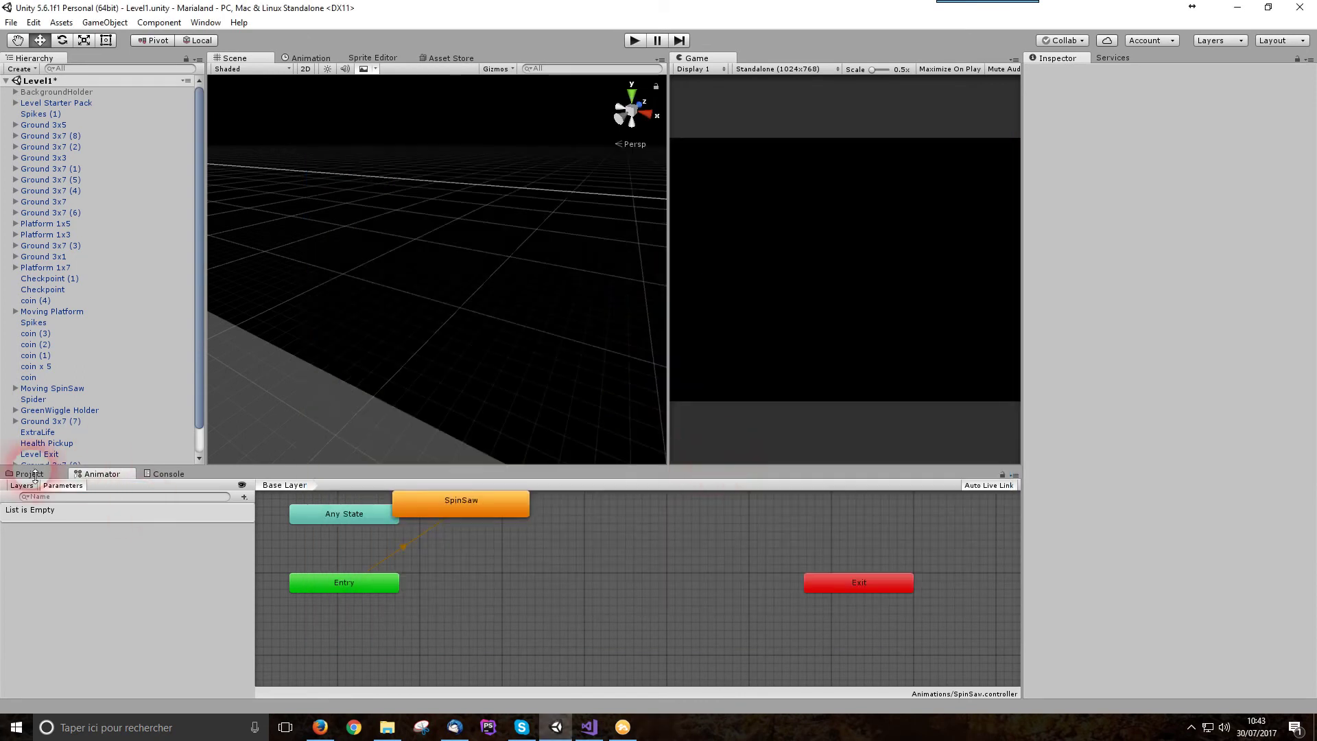
Open the Level3 scene from the Scenes folder, answering the save prompt.
left_click(26, 475)
left_click(459, 651)
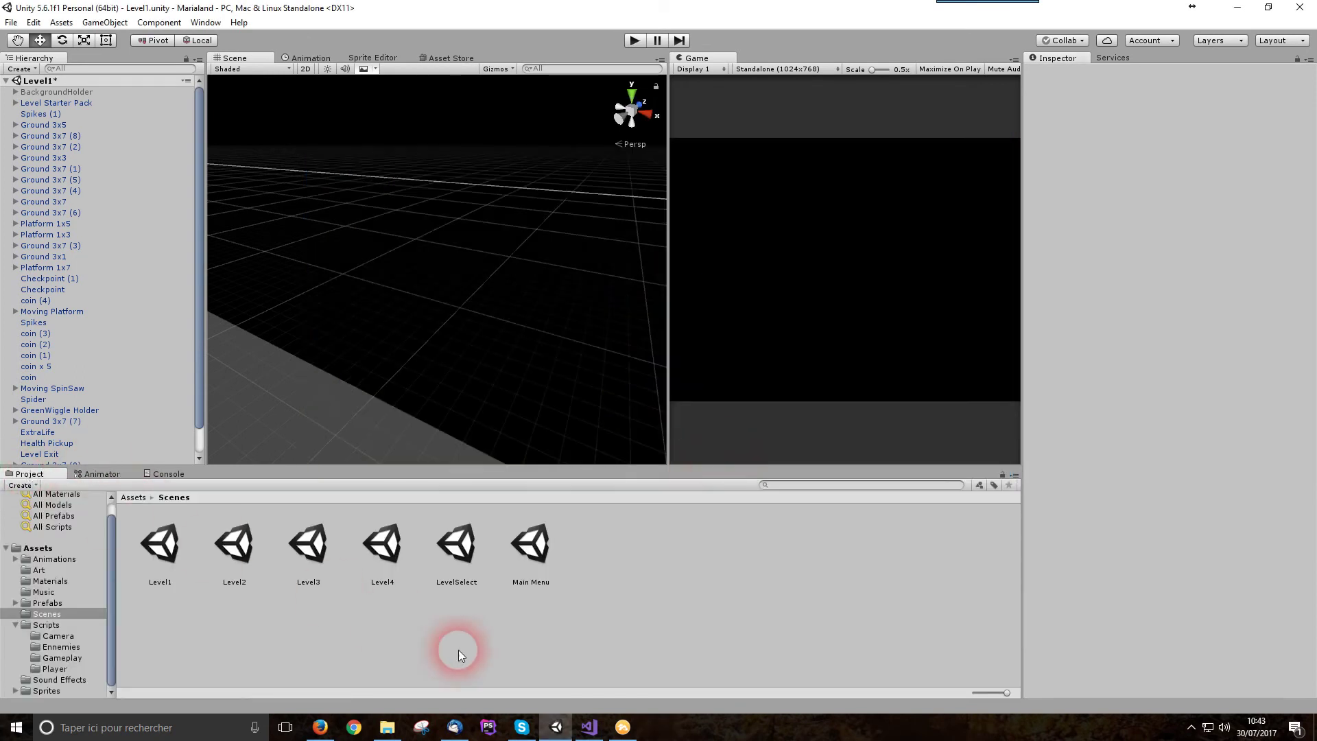
double_click(324, 553)
left_click(631, 425)
left_click(649, 397)
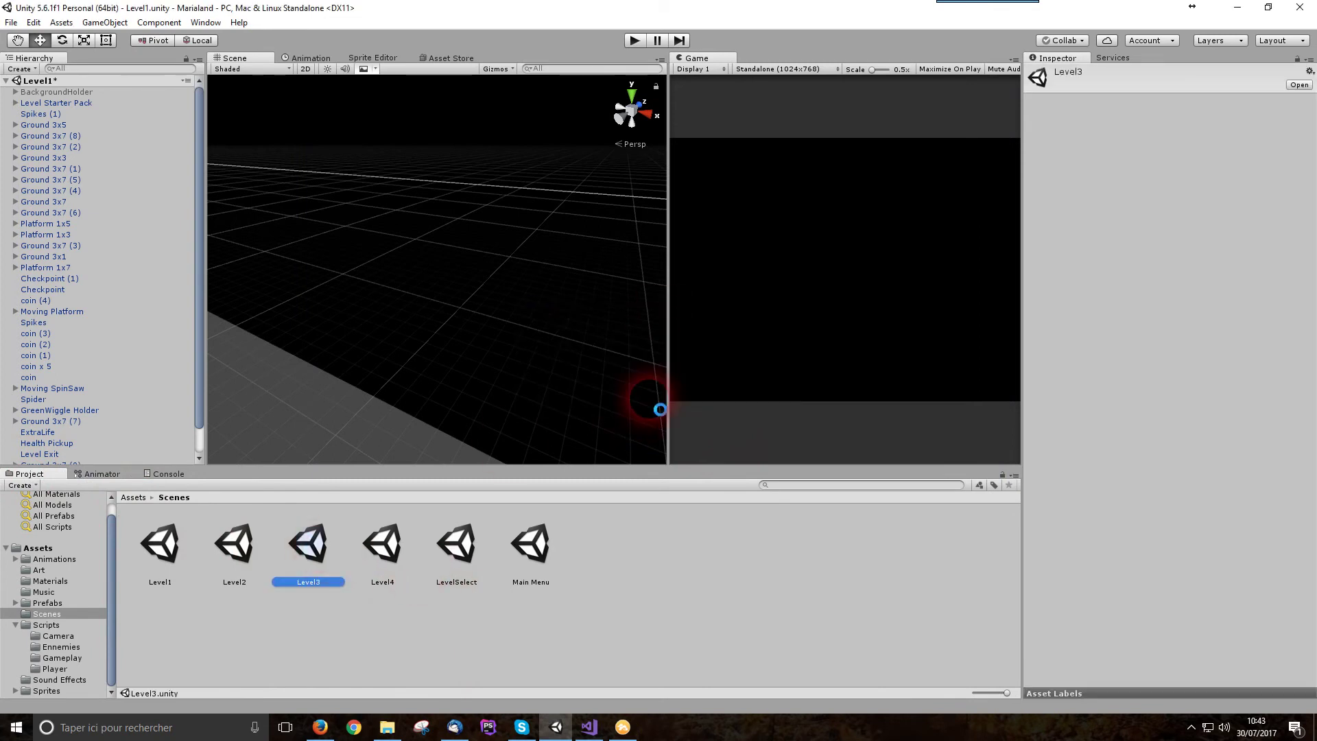
left_click(395, 532)
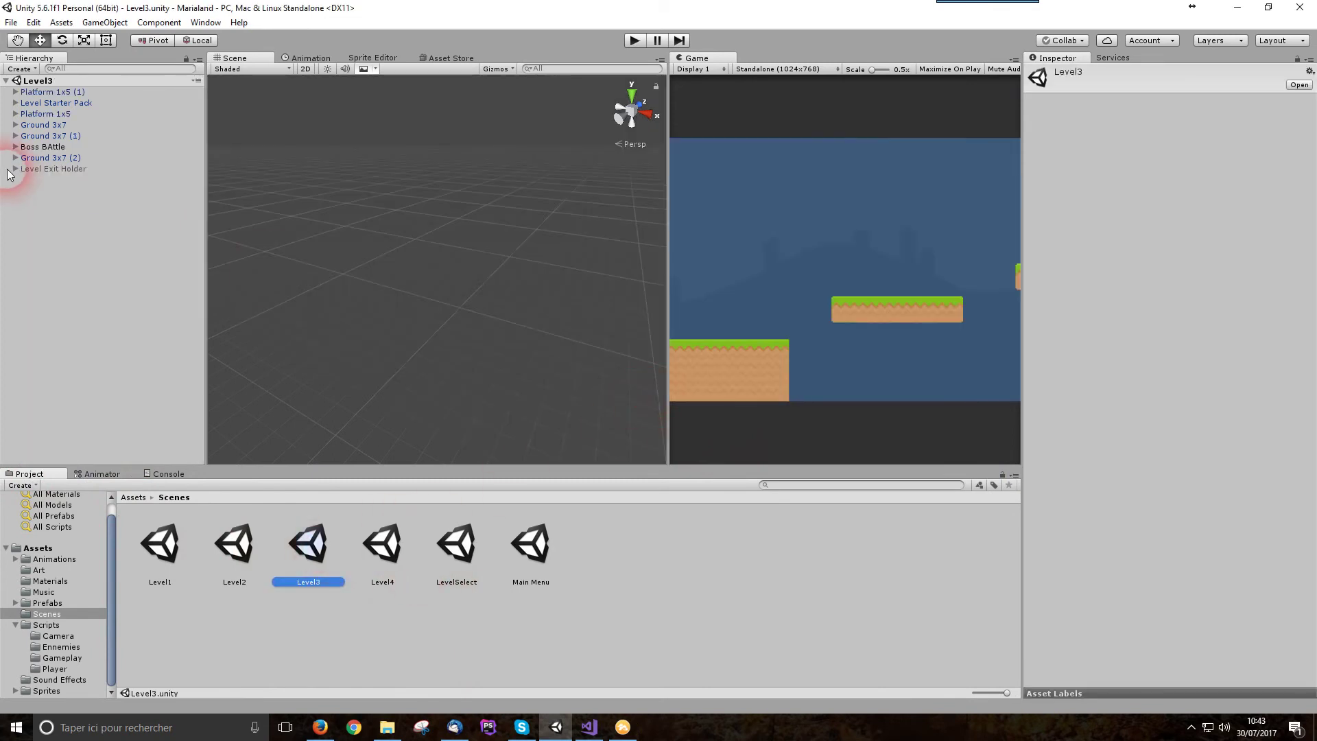
Enable the Canvas under Level3's Level Starter Pack.
left_click(16, 92)
left_click(15, 91)
left_click(16, 103)
left_click(44, 137)
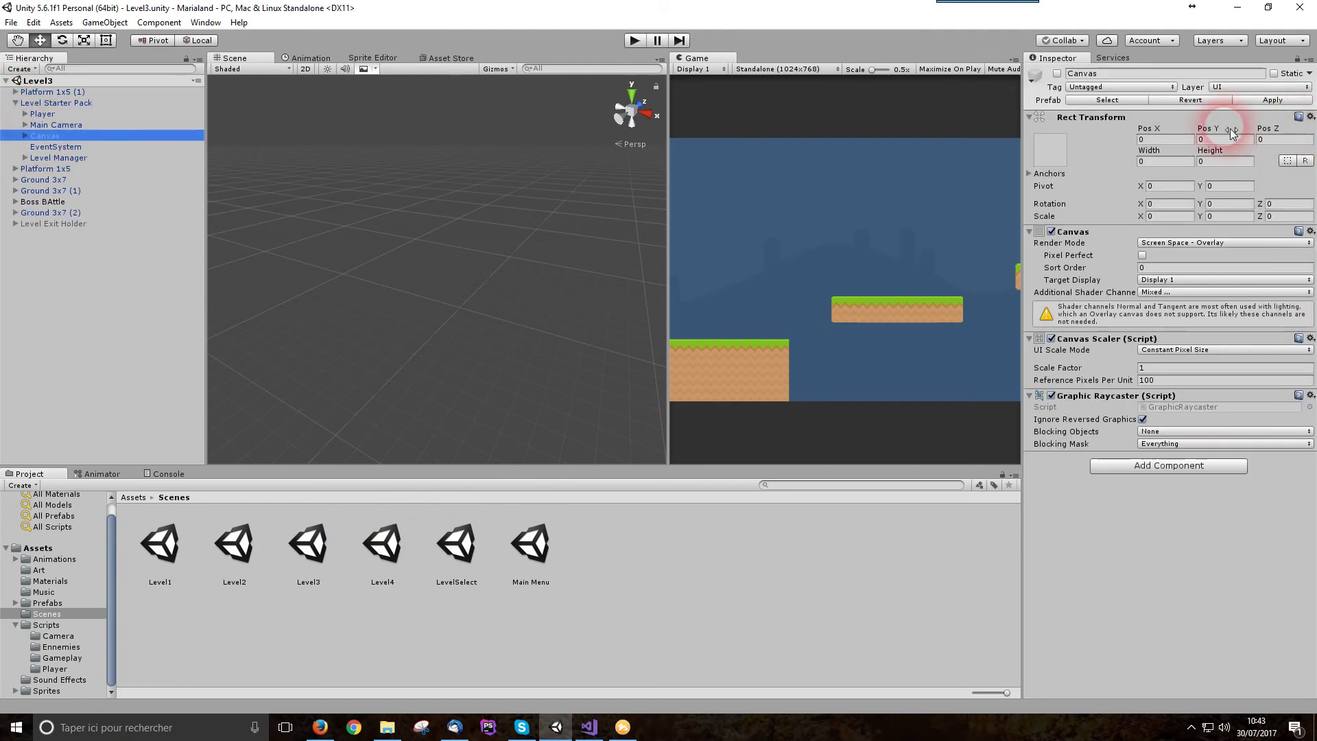
left_click(1056, 74)
left_click(610, 48)
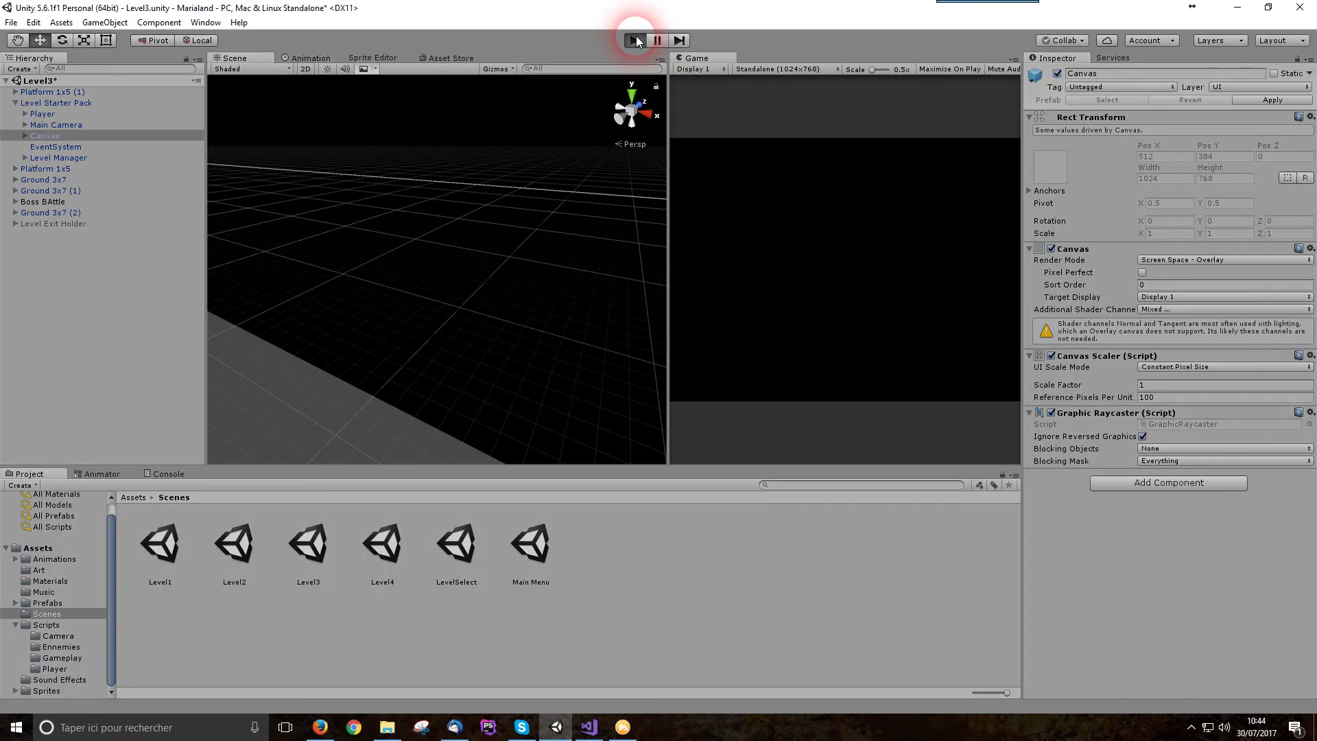
key("Right")
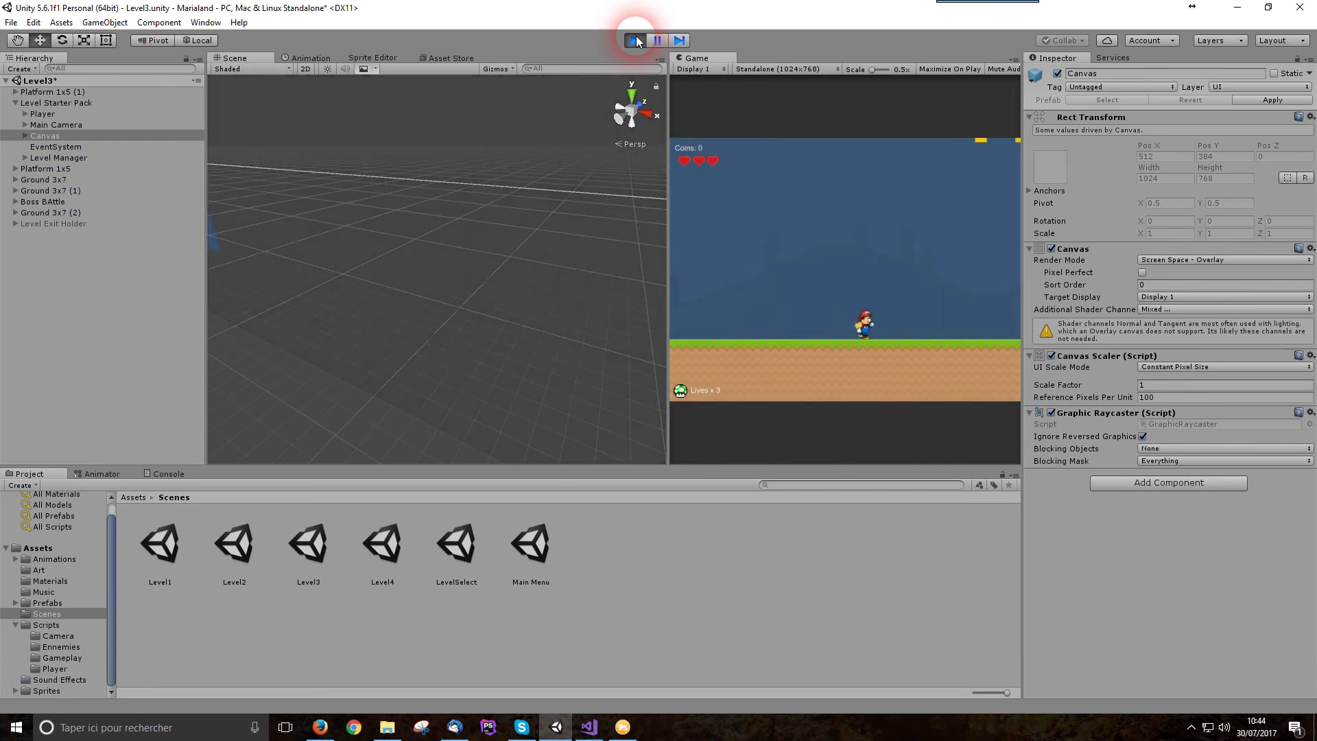
key("Left")
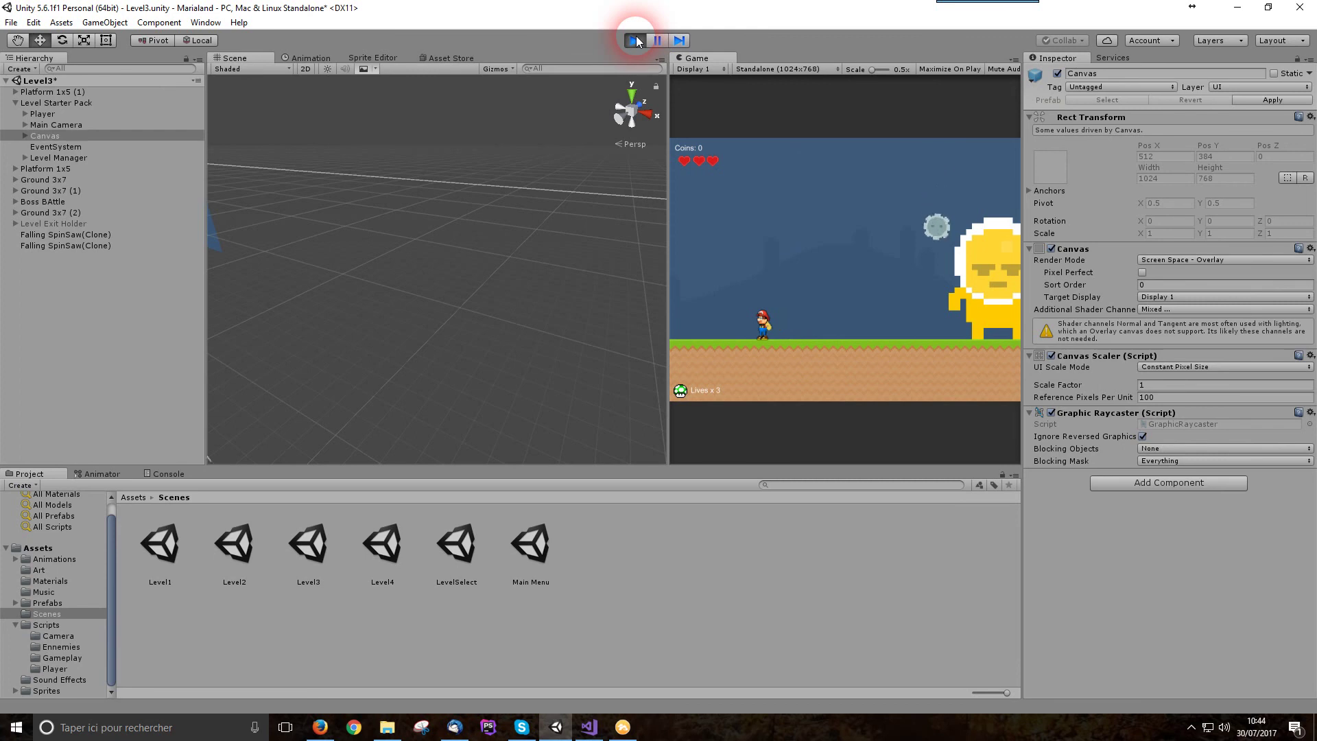
left_click(636, 41)
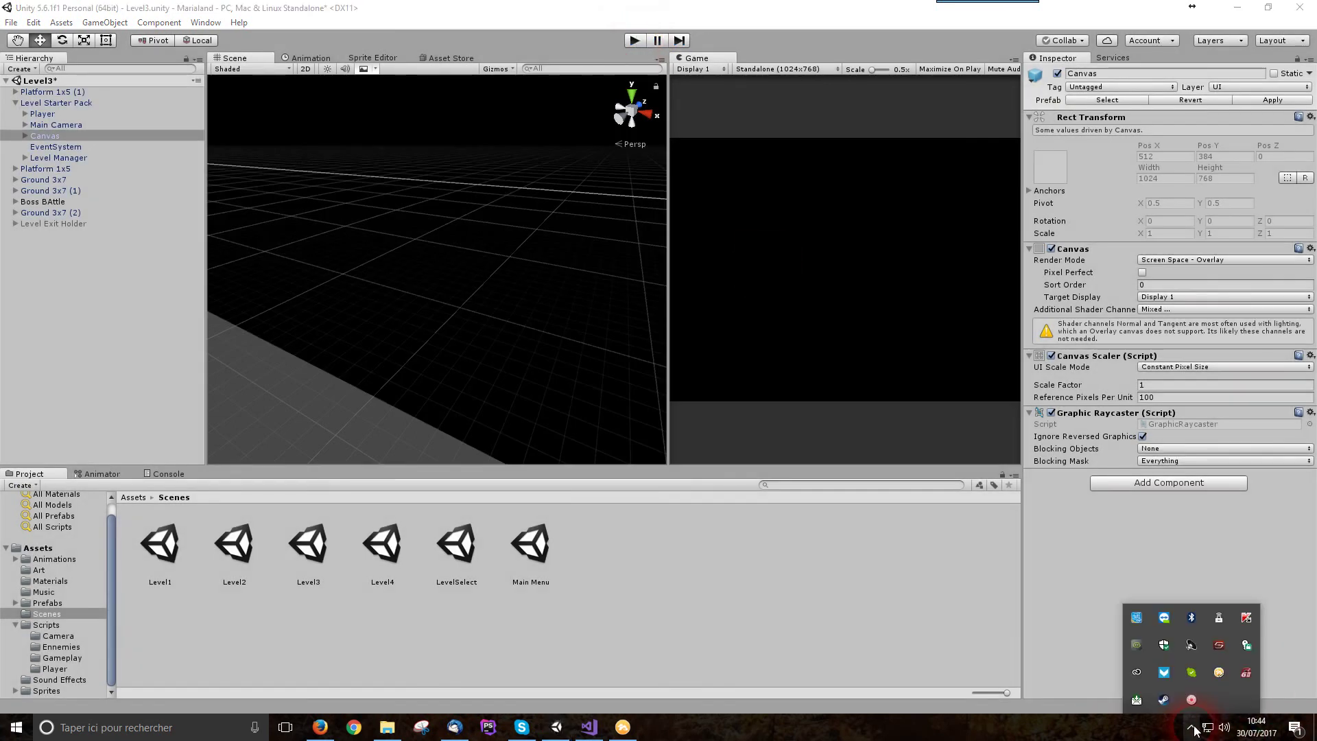